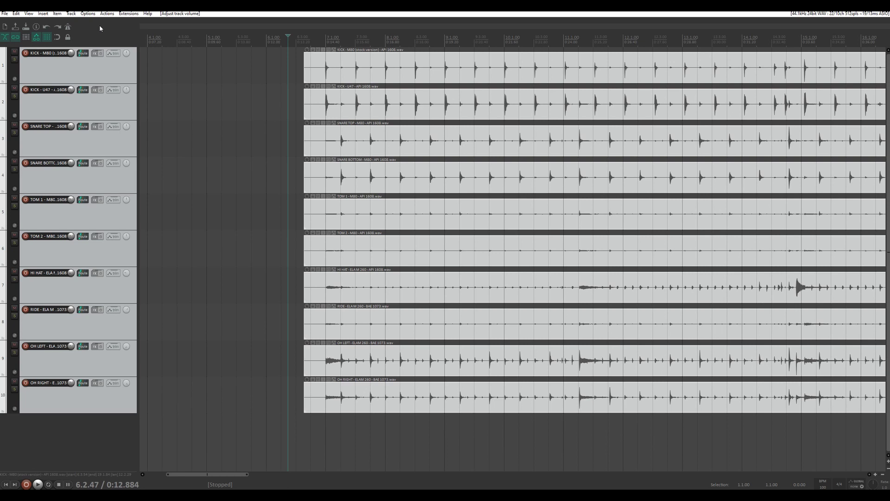
# Open the Scripts > ReNo folder in the REAPER resource path, alongside the folder containing the downloaded script.
pyautogui.click(86, 14)
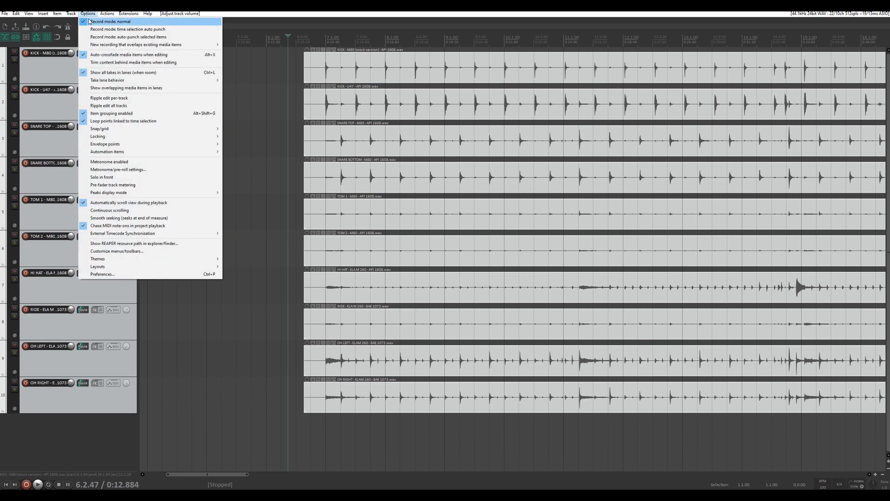
pyautogui.click(109, 245)
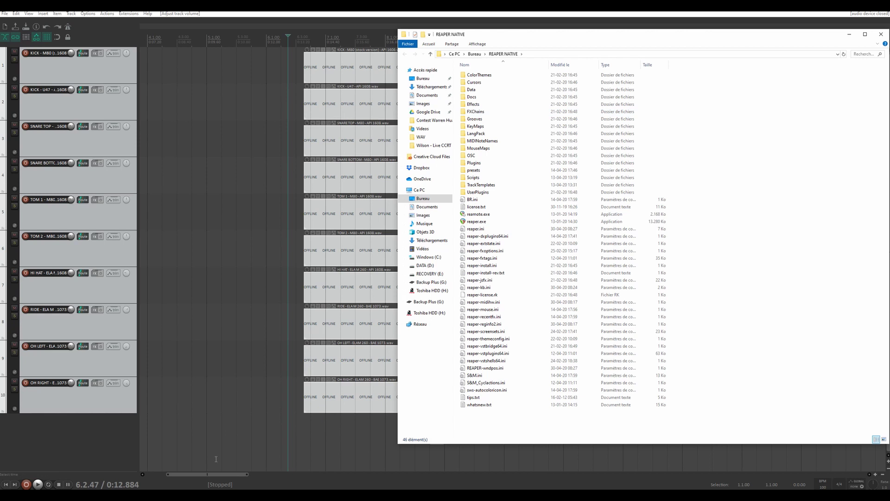
pyautogui.click(176, 469)
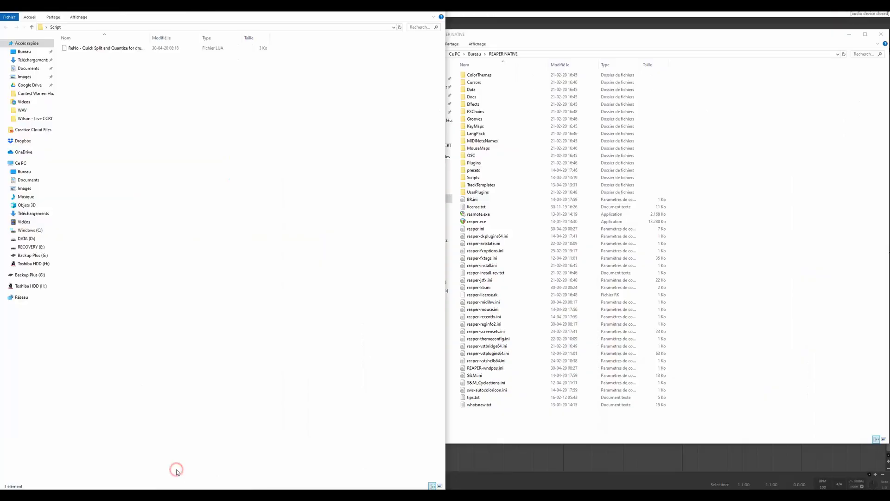
pyautogui.doubleClick(474, 178)
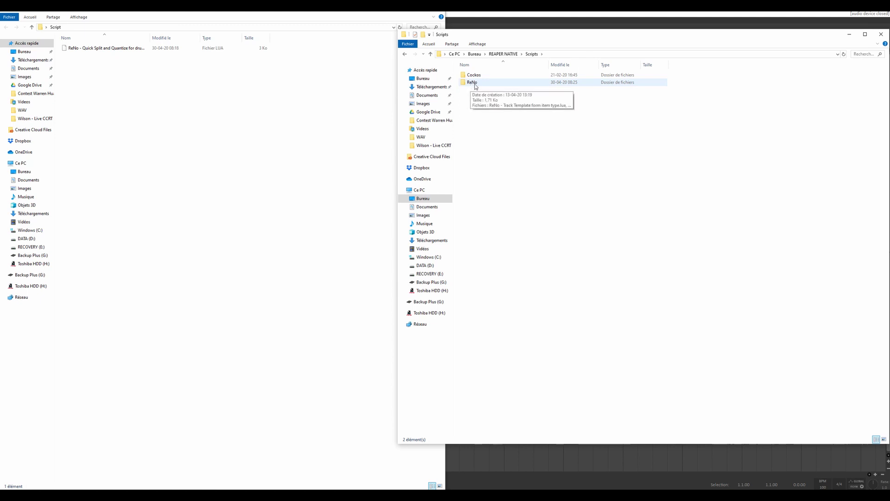
pyautogui.doubleClick(475, 85)
# Move the "ReNo - Quick Split and Quantize for drums" script into the ReNo scripts folder and return to REAPER.
pyautogui.click(89, 51)
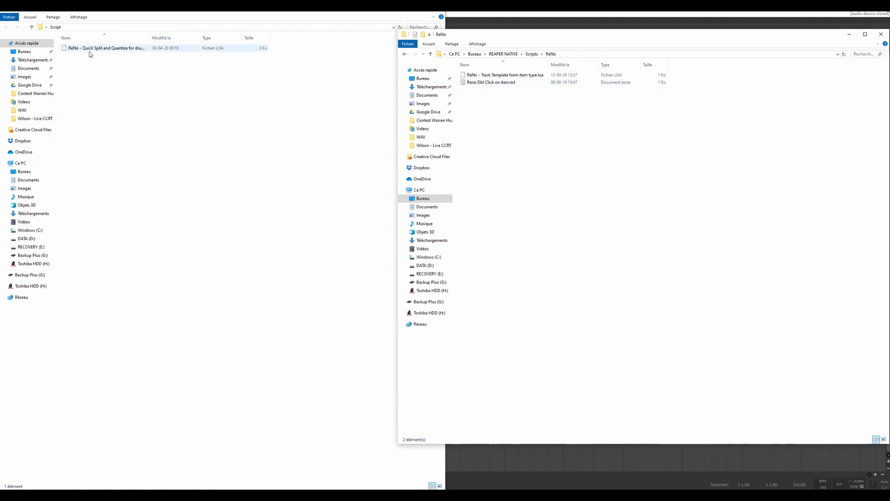
pyautogui.moveTo(90, 51); pyautogui.dragTo(505, 152)
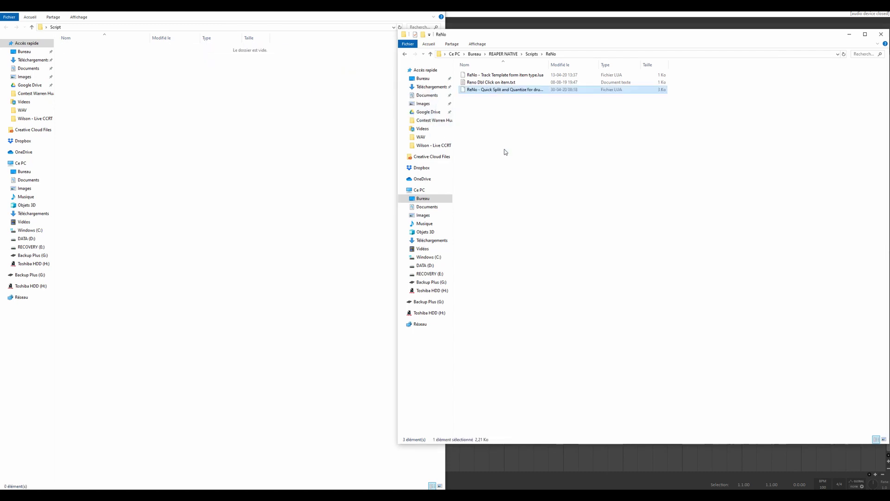
pyautogui.click(849, 34)
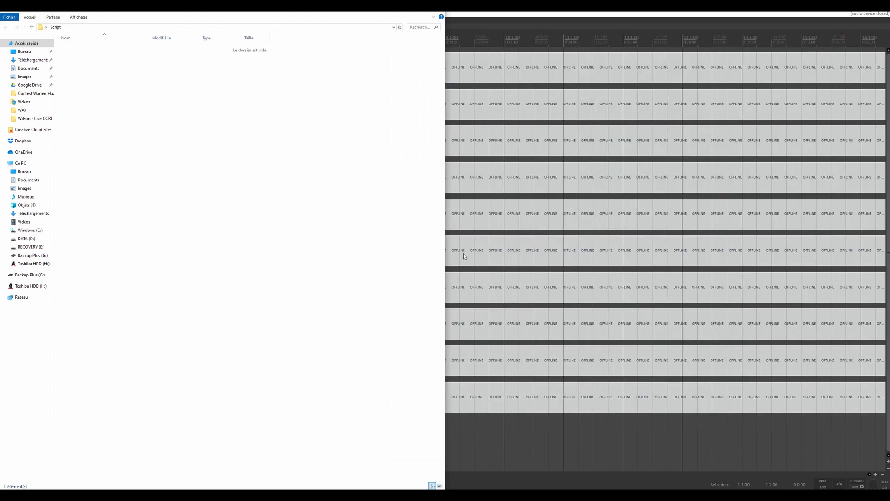
pyautogui.hotkey('alt', 'Tab')
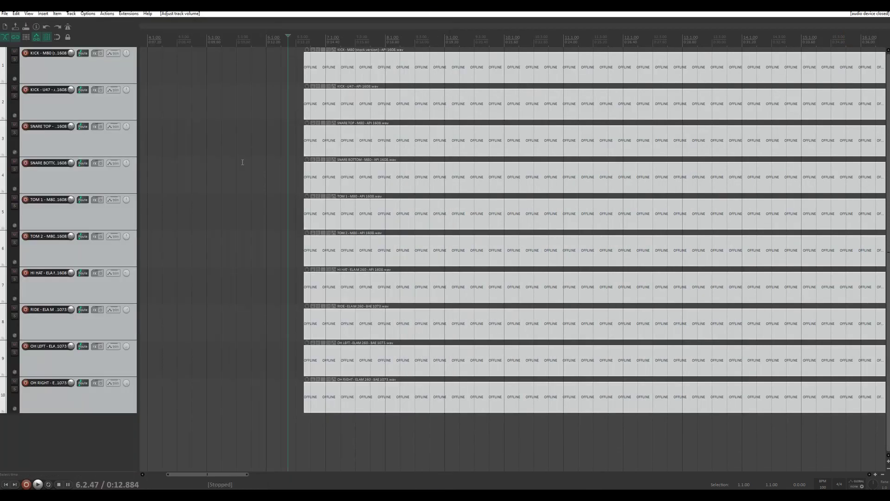
# Load the ReaScript "ReNo - Quick Split and Quantize for drums.lua" into the action list.
pyautogui.click(106, 14)
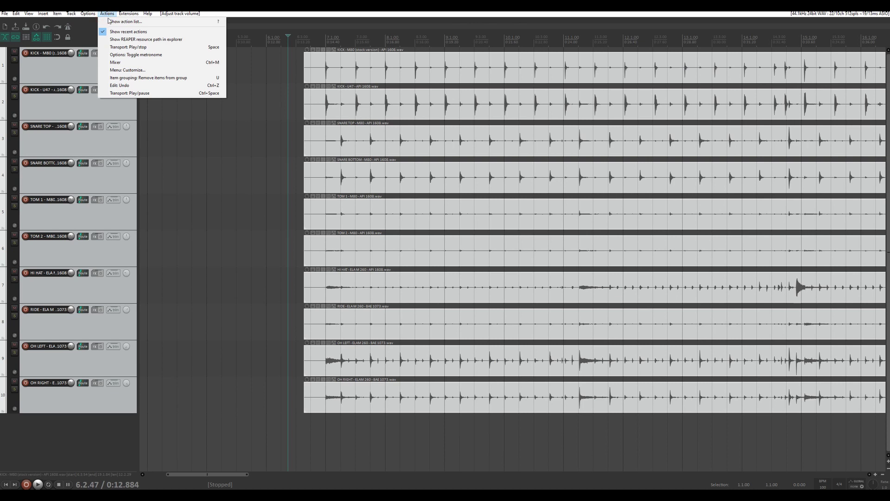
pyautogui.click(111, 22)
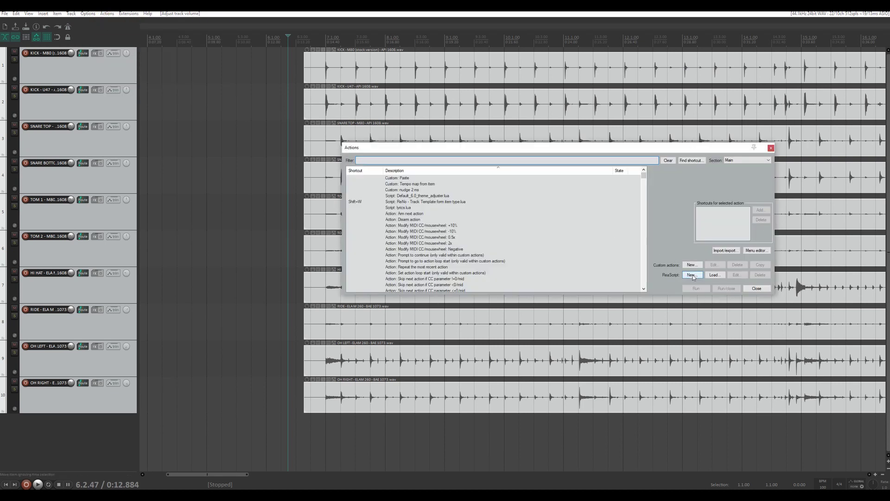
pyautogui.click(714, 275)
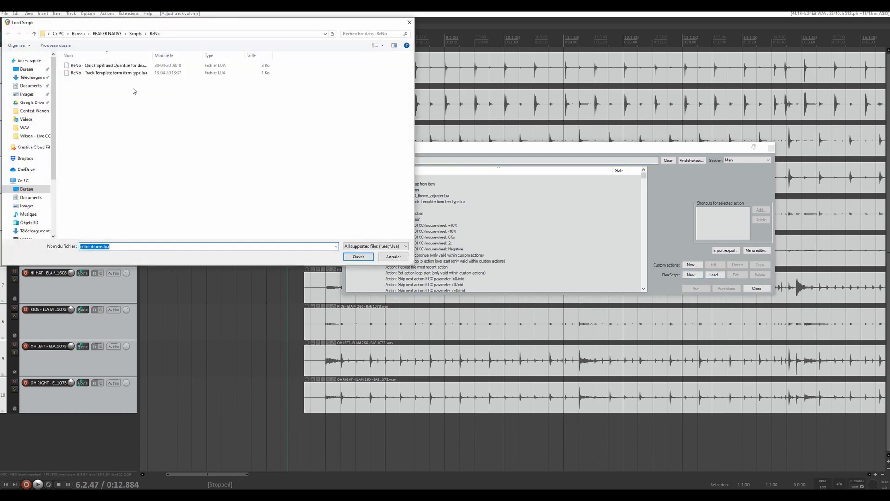
pyautogui.click(123, 66)
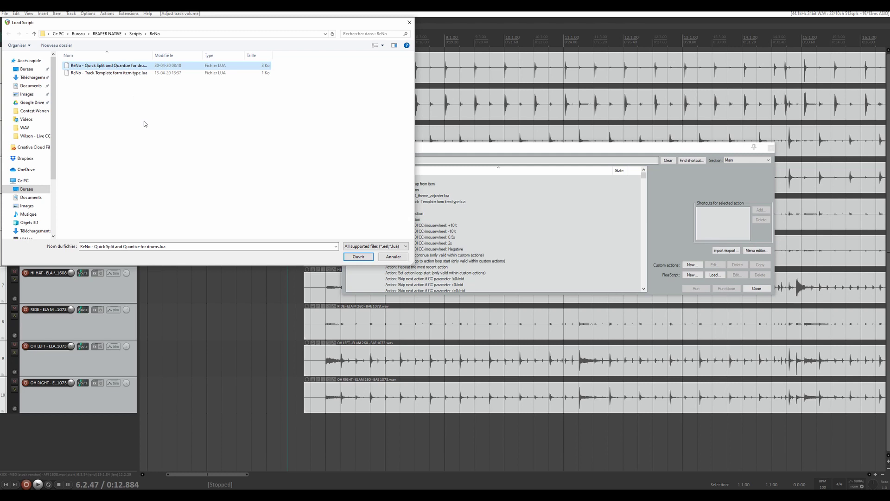
pyautogui.click(358, 257)
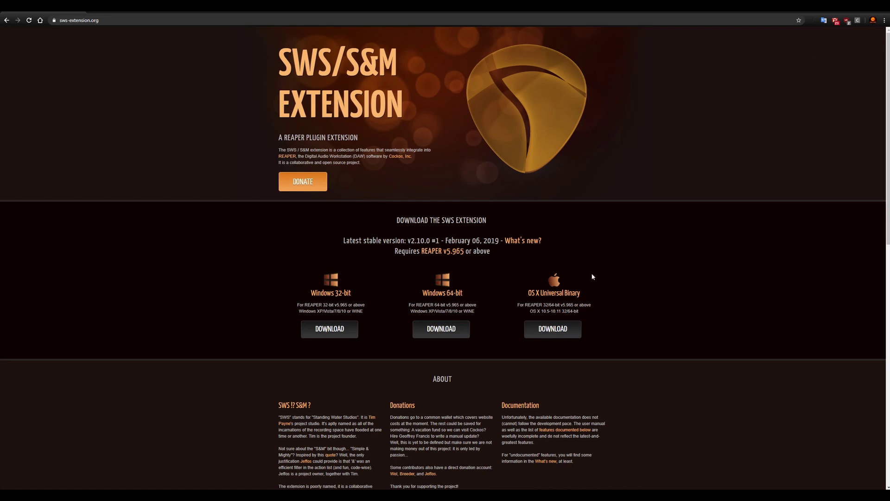
# Return to REAPER, assign the shortcut Shift+Q to the Quick Split and Quantize for drums script, and close the action list.
pyautogui.moveTo(605, 495)
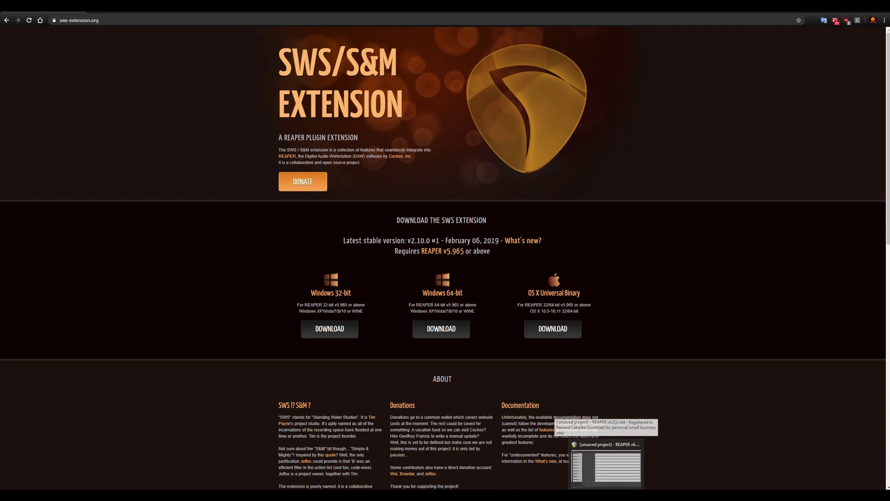
pyautogui.click(605, 464)
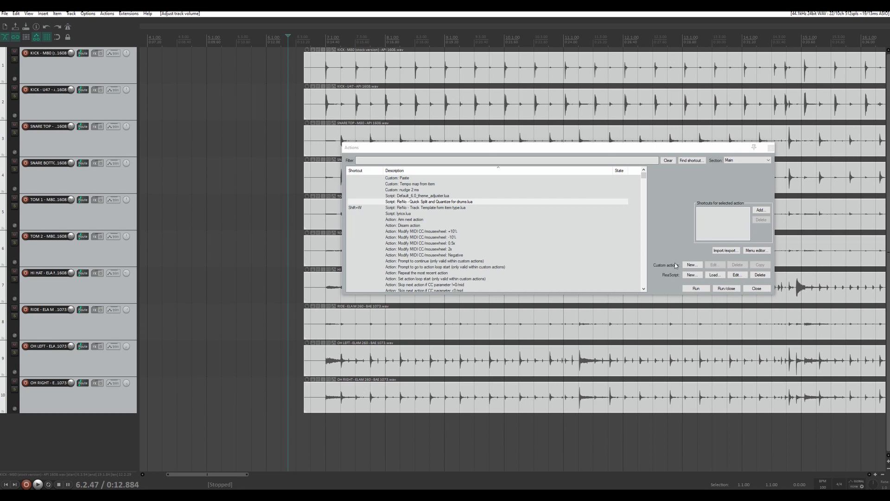
pyautogui.click(457, 201)
pyautogui.click(761, 210)
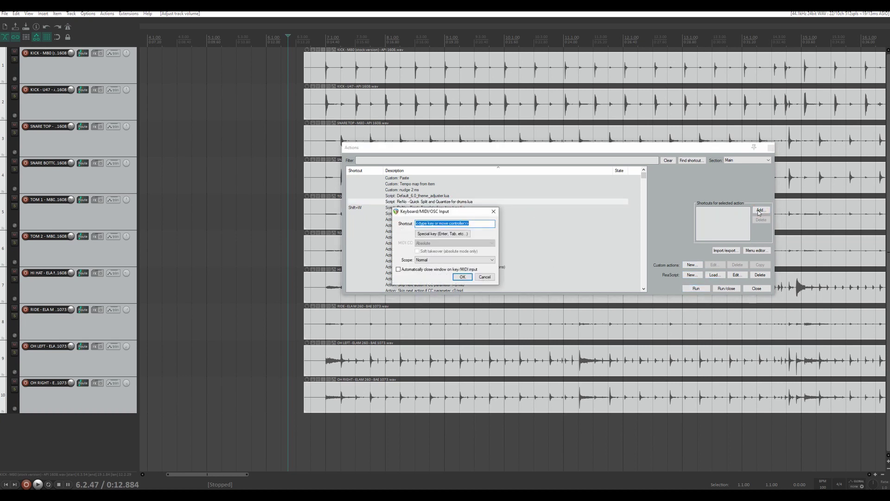
pyautogui.hotkey('shift', 'q')
pyautogui.click(462, 277)
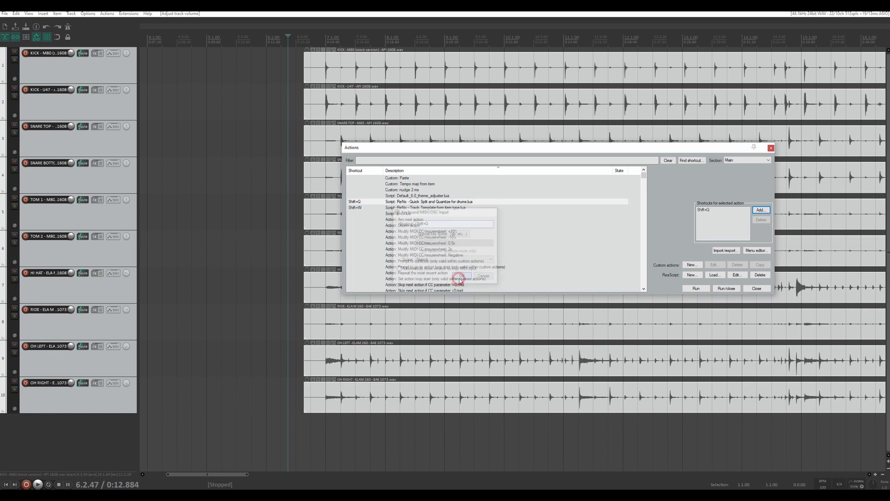
pyautogui.click(770, 148)
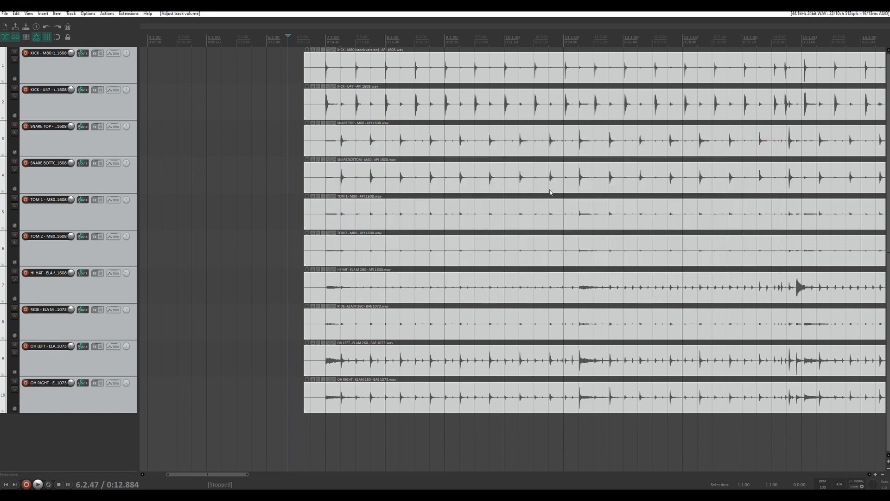
# Listen to the drum tracks against the metronome from just before bar 7, and turn the metronome off again.
pyautogui.click(68, 27)
pyautogui.click(322, 39)
pyautogui.press('space')
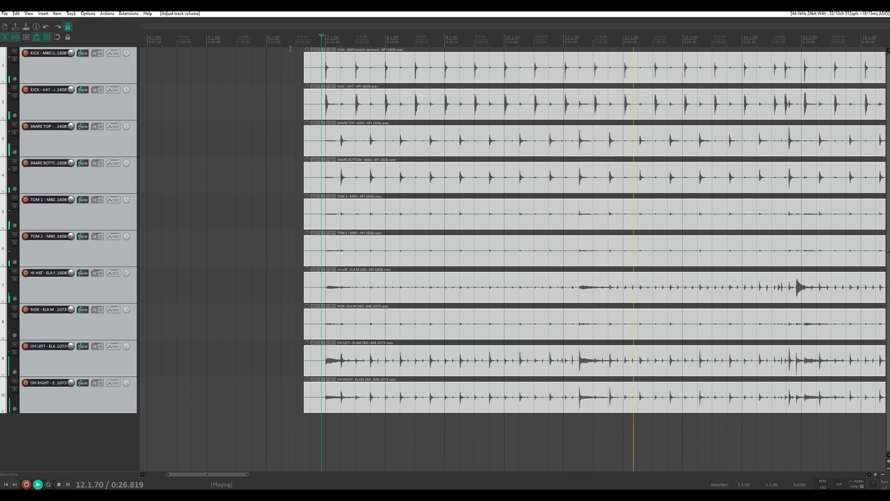
pyautogui.press('space')
pyautogui.click(68, 28)
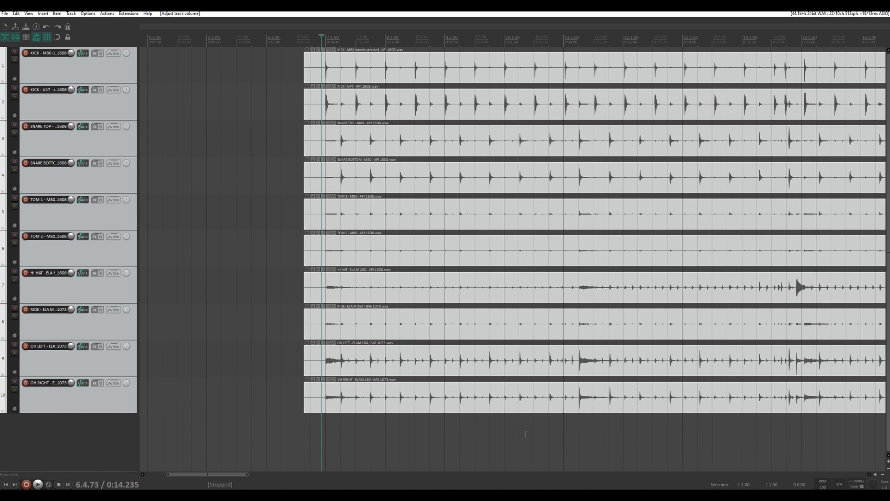
# Select the media items on all ten drum tracks and group them.
pyautogui.moveTo(527, 401); pyautogui.dragTo(561, 431)
pyautogui.moveTo(508, 378); pyautogui.dragTo(369, 68)
pyautogui.hotkey('ctrl', 'g')
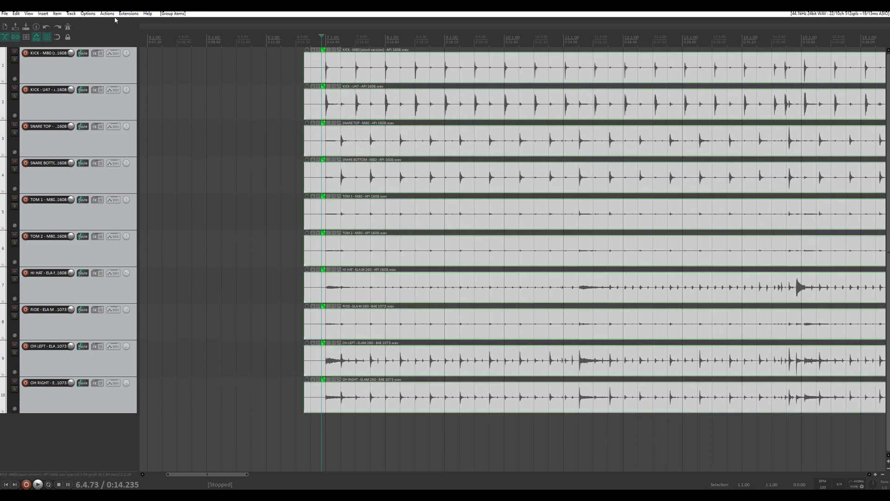
# Look up the item grouping actions in the action list with the filter "group item".
pyautogui.click(106, 13)
pyautogui.click(114, 27)
pyautogui.write('group item')
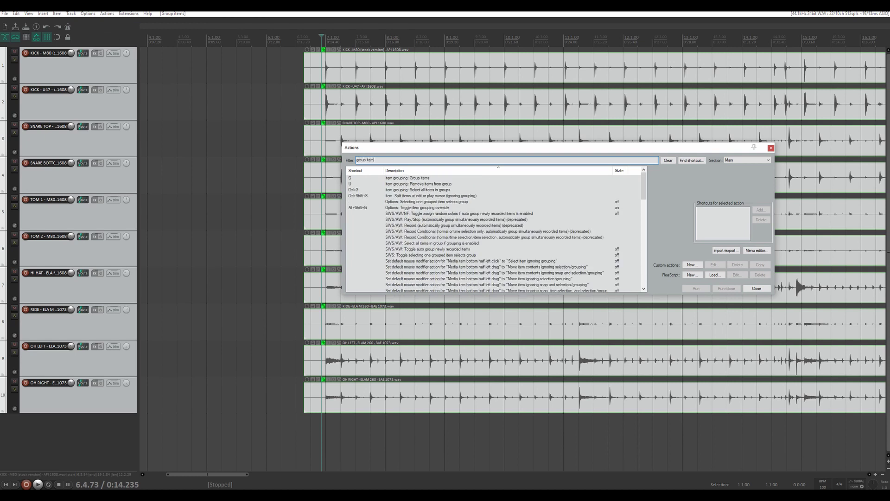
pyautogui.click(771, 148)
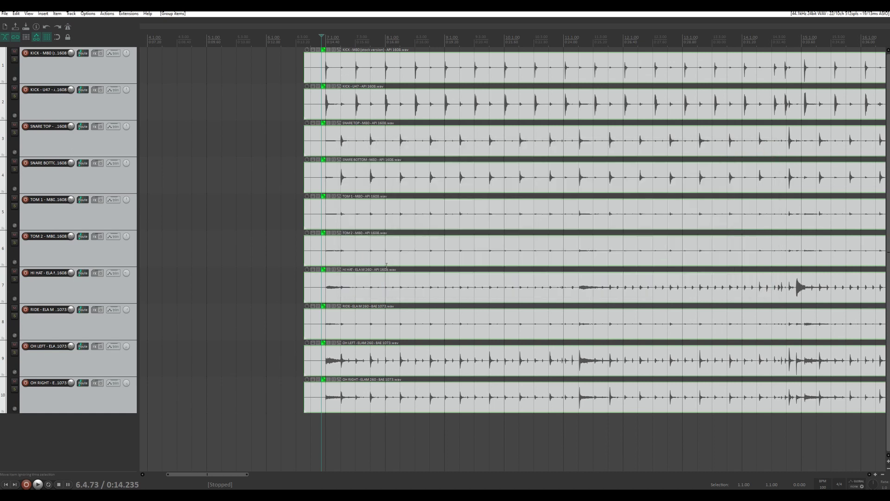
# Select only the KICK - M80 item, open Dynamic split items for it, and look up its action with the filter "dynam".
pyautogui.click(323, 77)
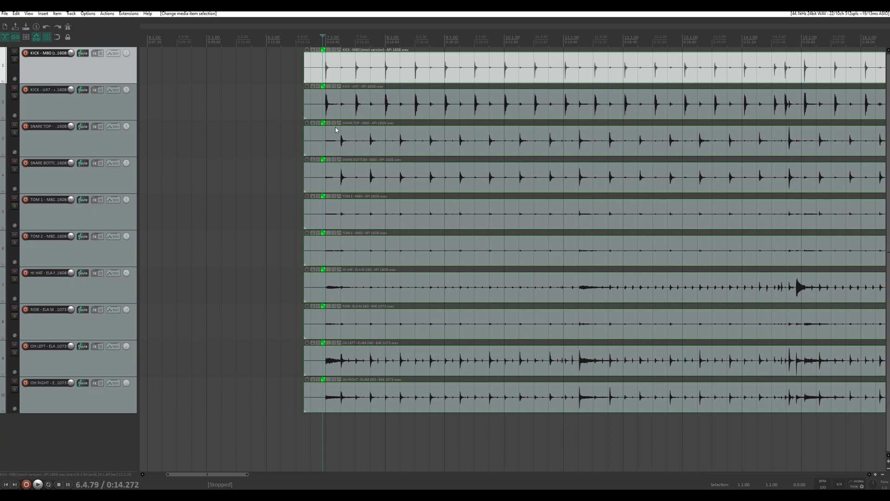
pyautogui.press('d')
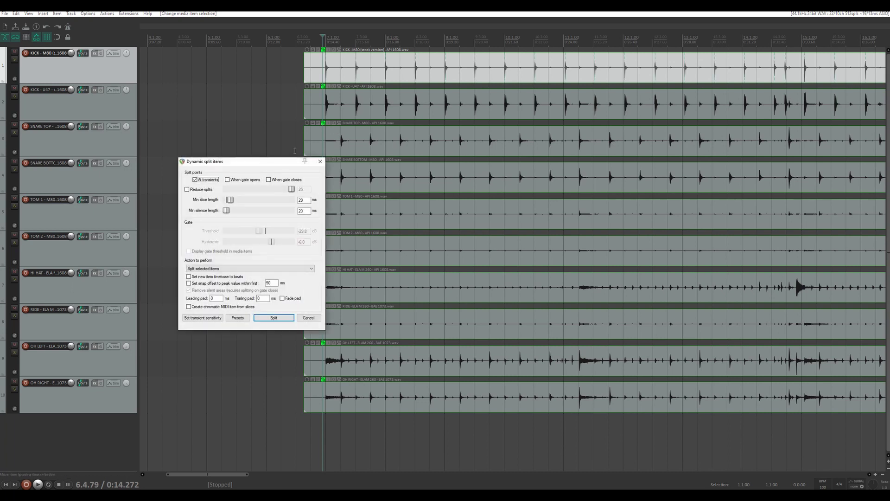
pyautogui.click(107, 13)
pyautogui.click(111, 21)
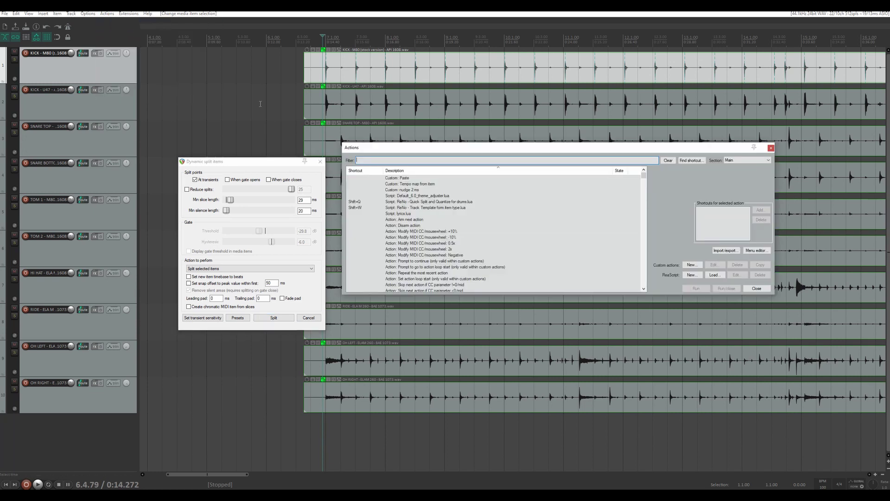
pyautogui.write('dynam')
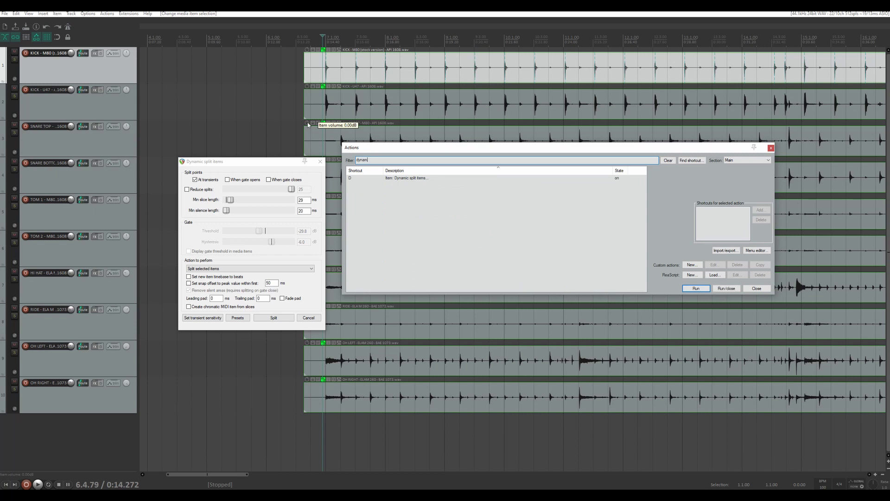
pyautogui.click(771, 147)
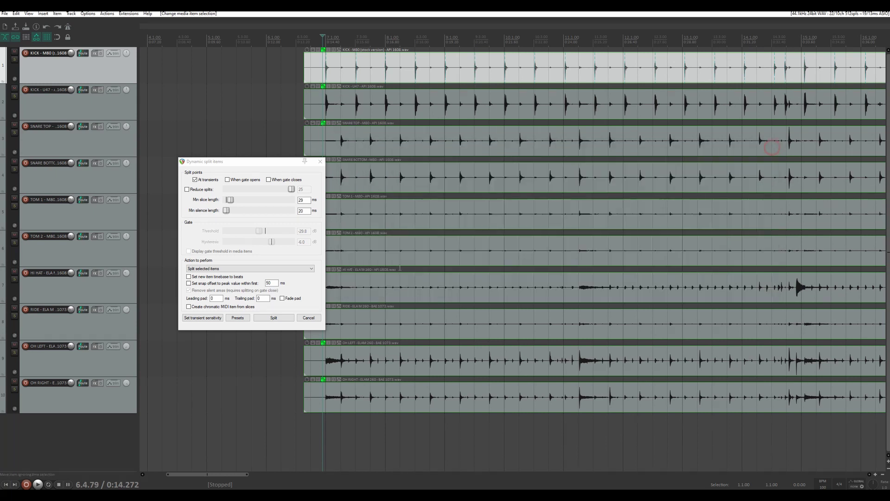
# Open the transient detection settings, add the SNARE TOP item to the kick selection, and reopen Dynamic split items.
pyautogui.click(203, 318)
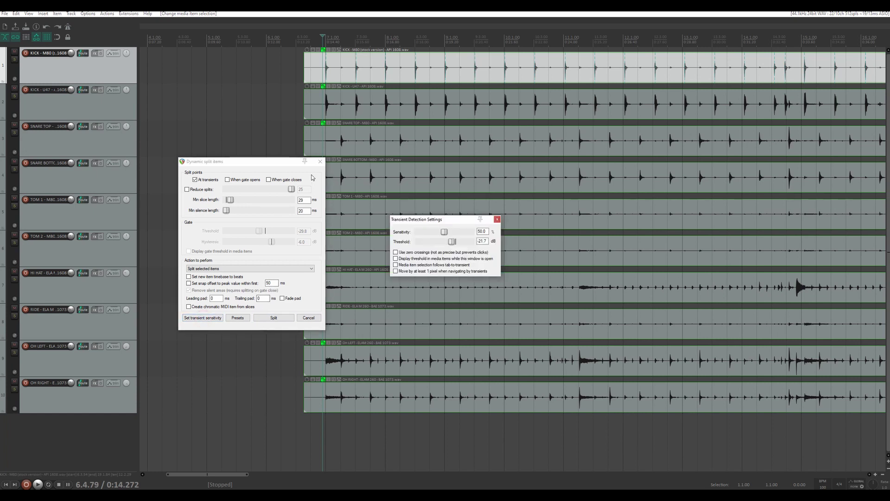
pyautogui.click(320, 161)
pyautogui.click(358, 140)
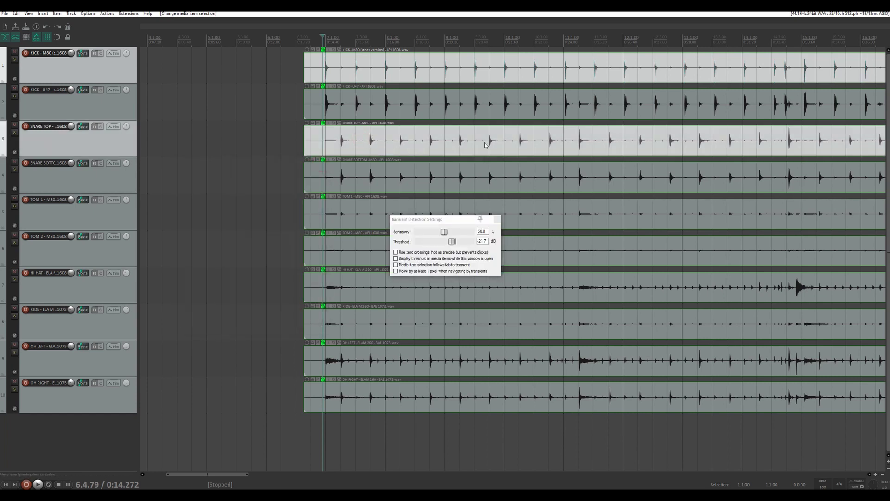
pyautogui.scroll(3, 466, 143)
pyautogui.scroll(6, 513, 152)
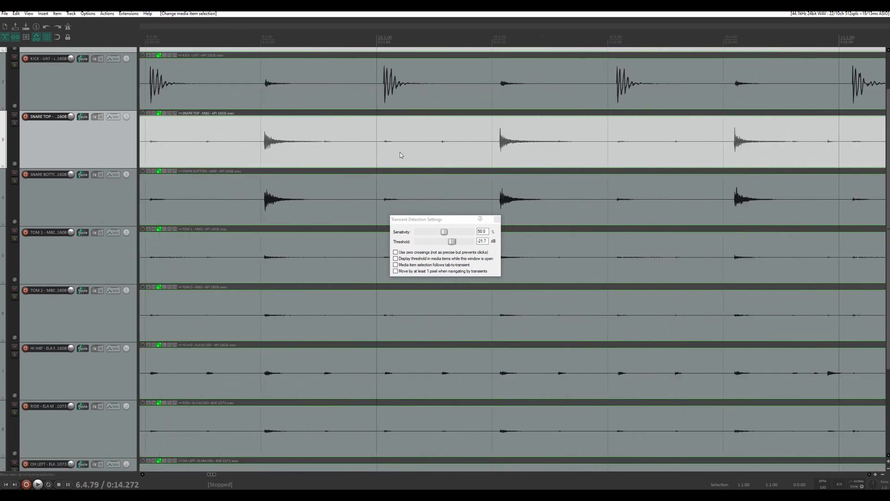
pyautogui.scroll(-4, 382, 153)
pyautogui.press('d')
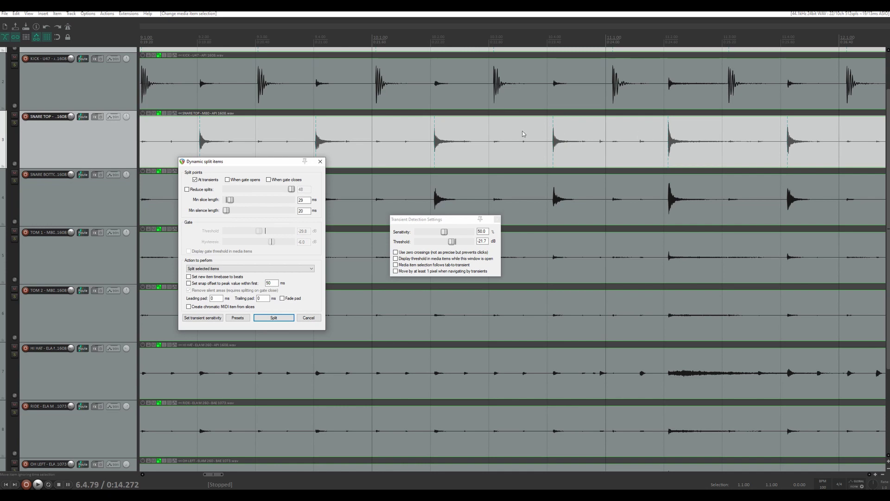
# Check the proposed split points on the kick and snare top items, and close both dialogs without splitting.
pyautogui.scroll(1, 89, 139)
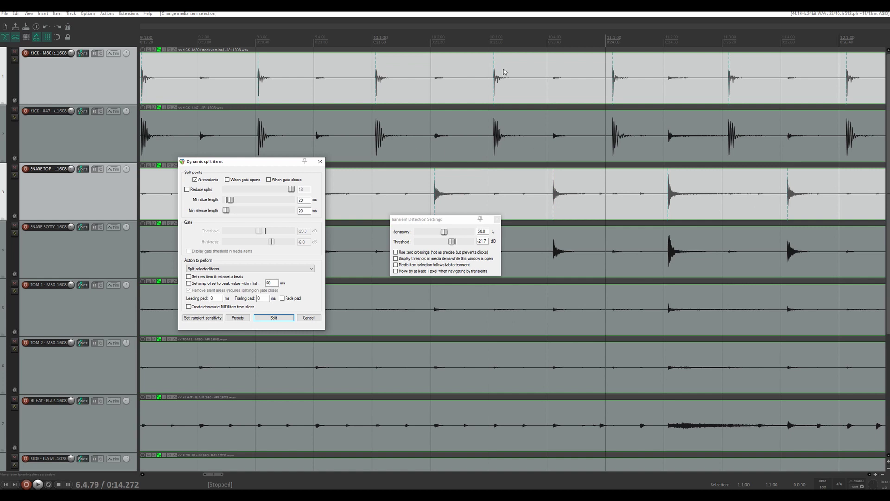
pyautogui.click(496, 218)
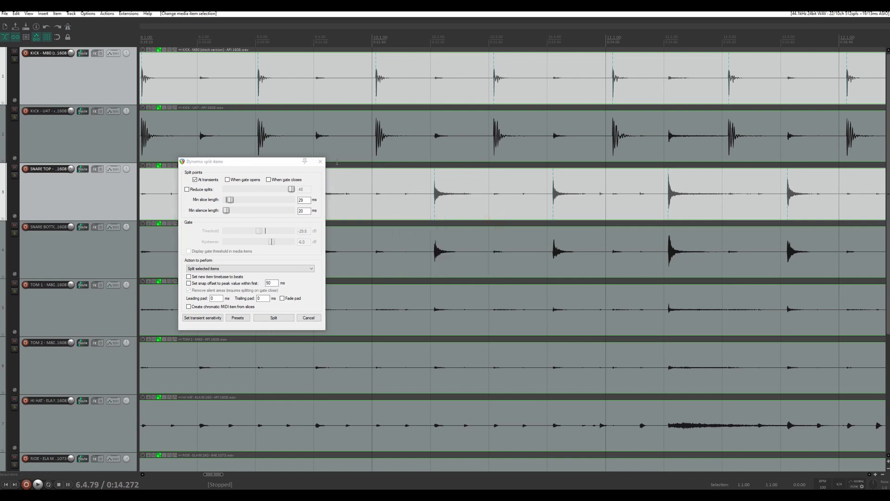
pyautogui.click(319, 162)
pyautogui.scroll(-3, 352, 186)
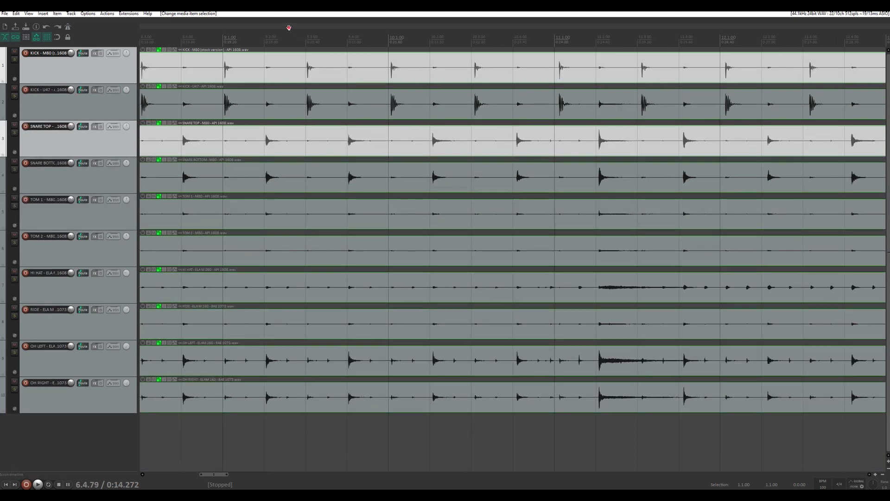
# Place the edit cursor shortly before the first kick hit at bar 7, around 6.4.69.
pyautogui.moveTo(288, 28); pyautogui.dragTo(536, 49)
pyautogui.scroll(-3, 389, 76)
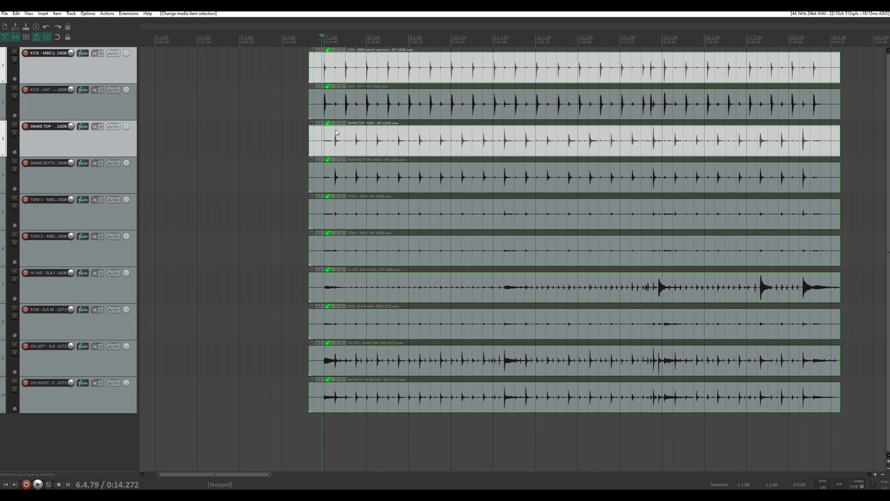
pyautogui.scroll(5, 321, 70)
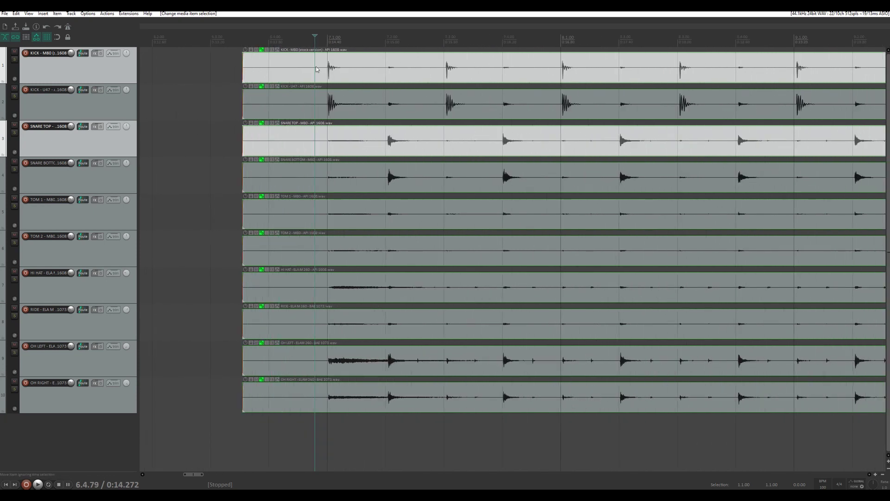
pyautogui.click(309, 44)
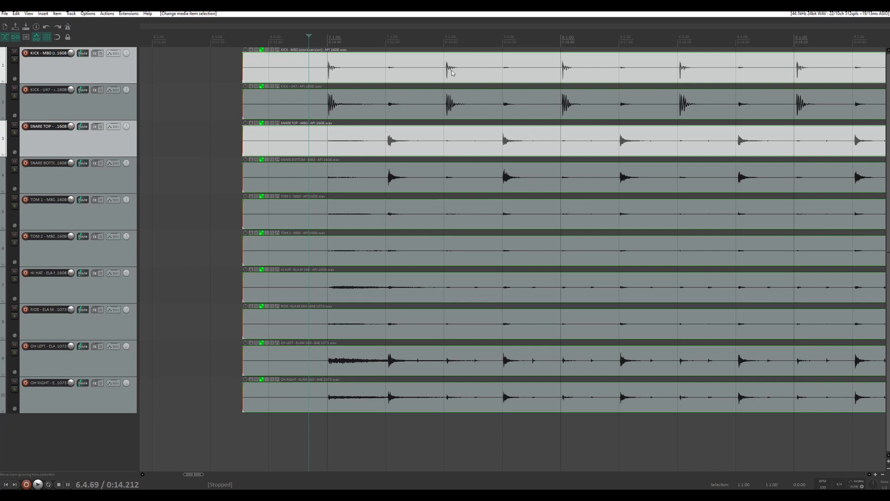
# Set the project's grid line spacing to 1/16 in the snap and grid settings.
pyautogui.rightClick(58, 38)
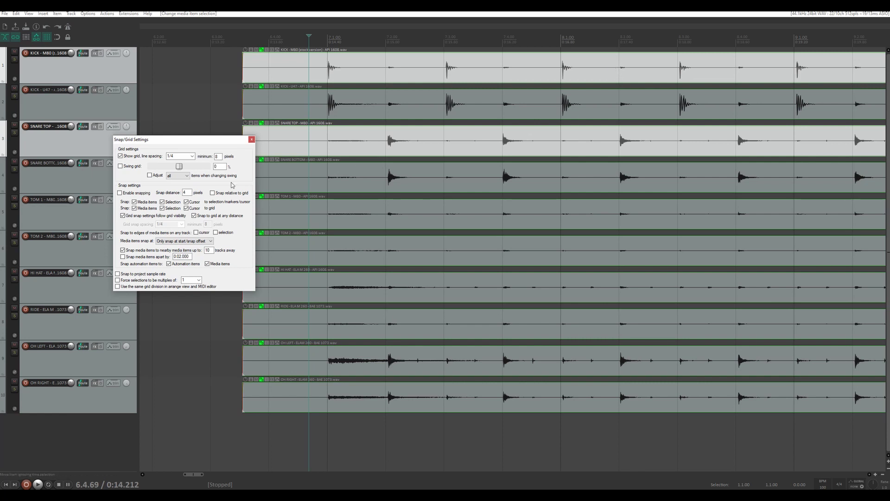
pyautogui.click(192, 157)
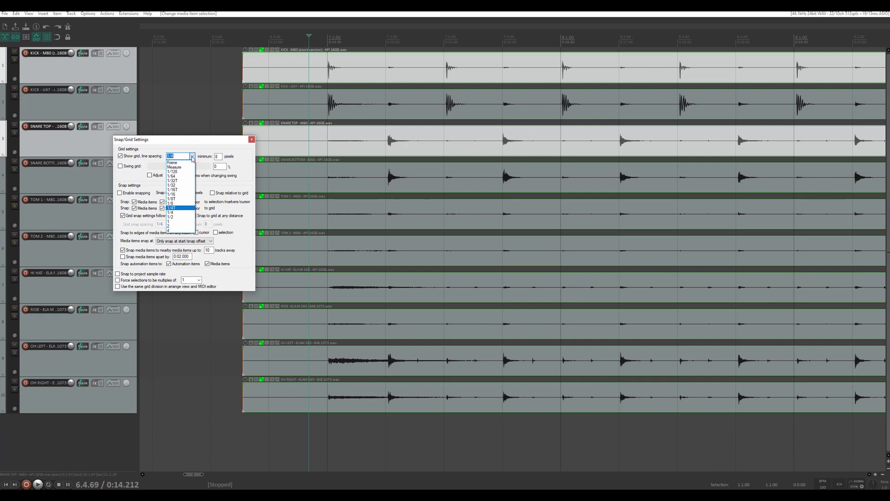
pyautogui.click(177, 195)
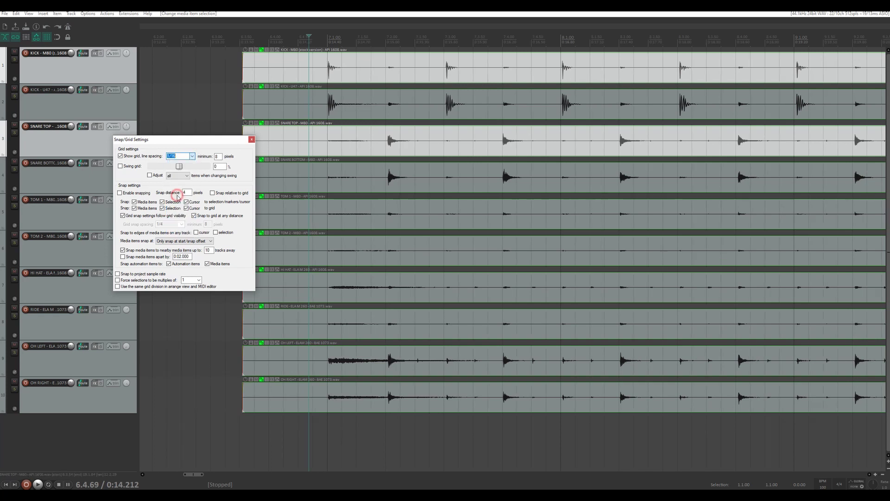
pyautogui.click(251, 139)
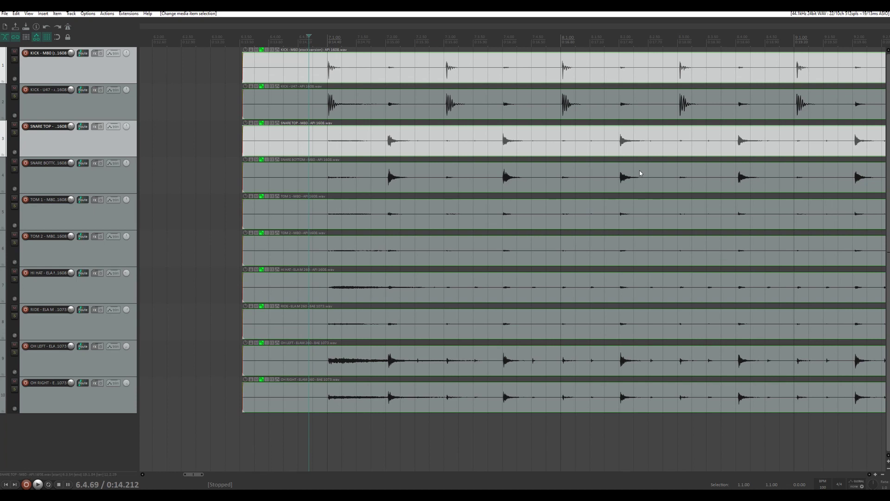
# Run the Quick Split and Quantize script repeatedly on the drums, transient by transient, from the first hit at bar 7 to bar 10.
pyautogui.press('q')
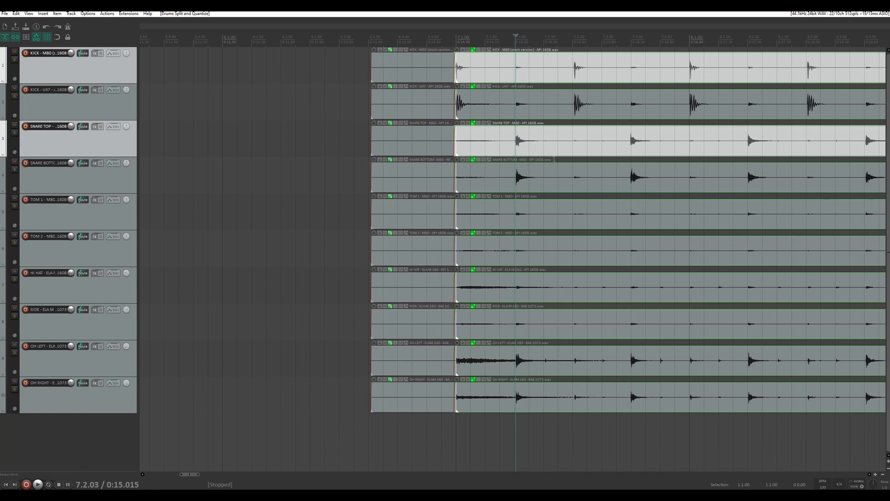
pyautogui.press('s')
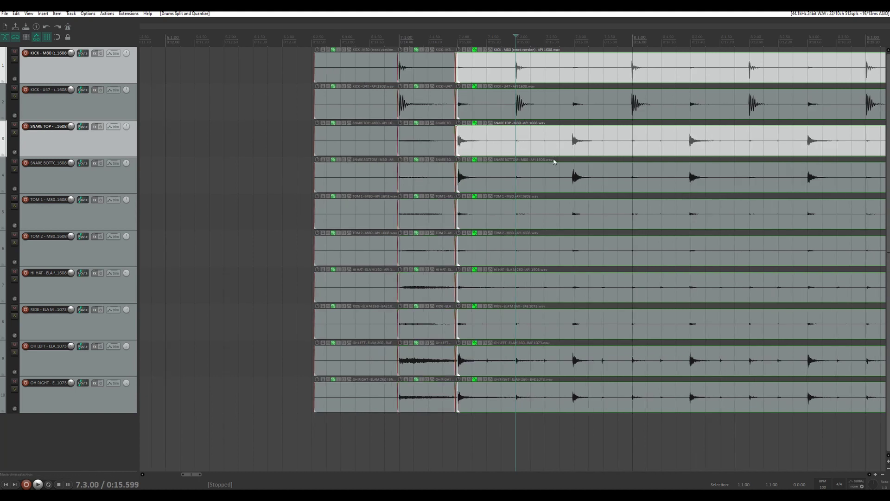
pyautogui.press('s')
pyautogui.press('s')
pyautogui.press('s')
pyautogui.press('s')
pyautogui.press('s')
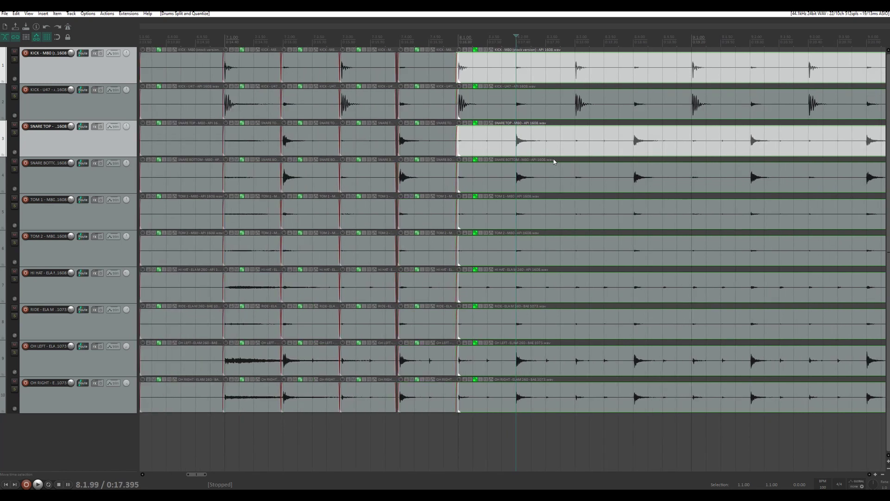
pyautogui.press('s')
pyautogui.press('s')
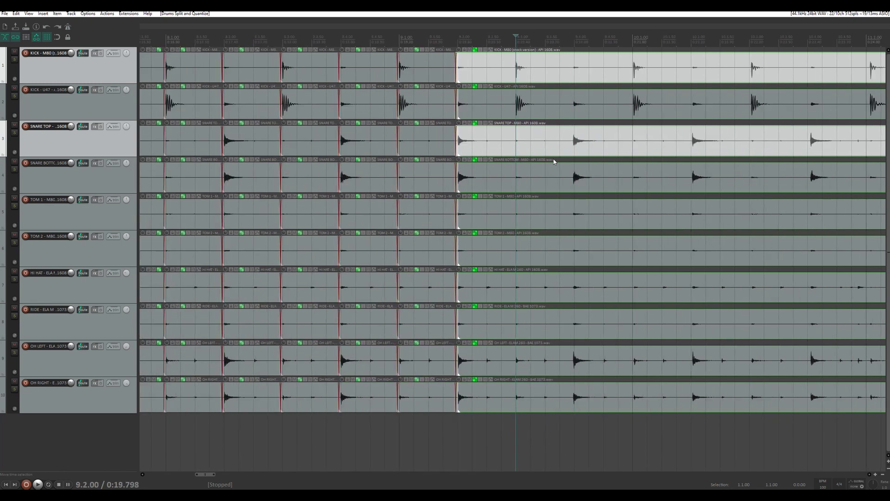
pyautogui.press('s')
pyautogui.press('s')
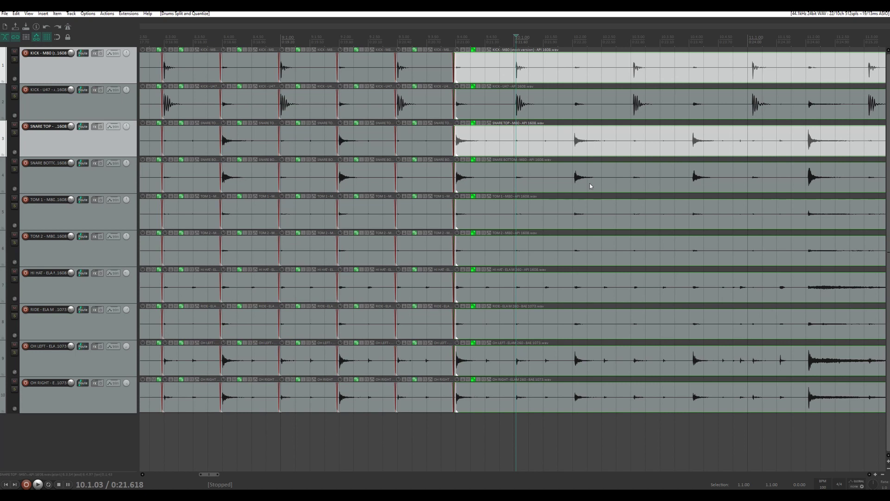
# Continue splitting and quantizing the grouped drums at each transient from bar 10 through the last kick hit in bar 18.
pyautogui.press('Tab')
pyautogui.press('Tab')
pyautogui.press('Tab')
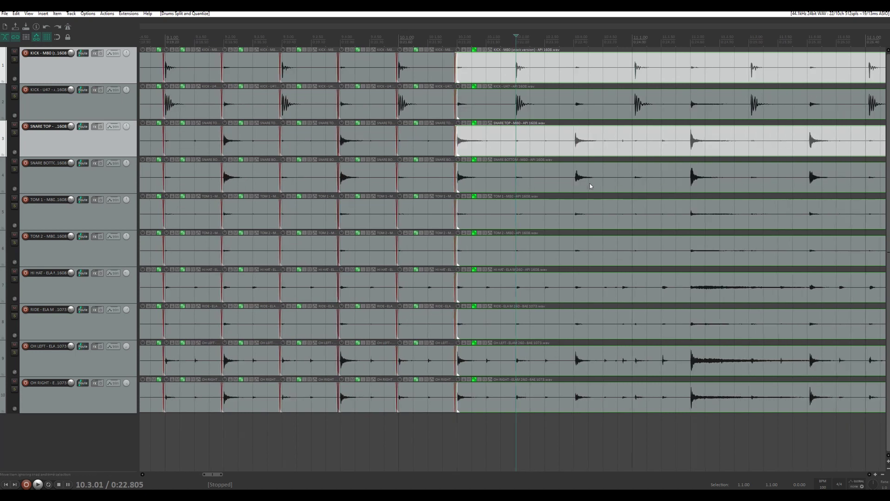
pyautogui.press('Tab')
pyautogui.press('Tab')
pyautogui.press('Tab')
pyautogui.press('Tab')
pyautogui.press('Tab')
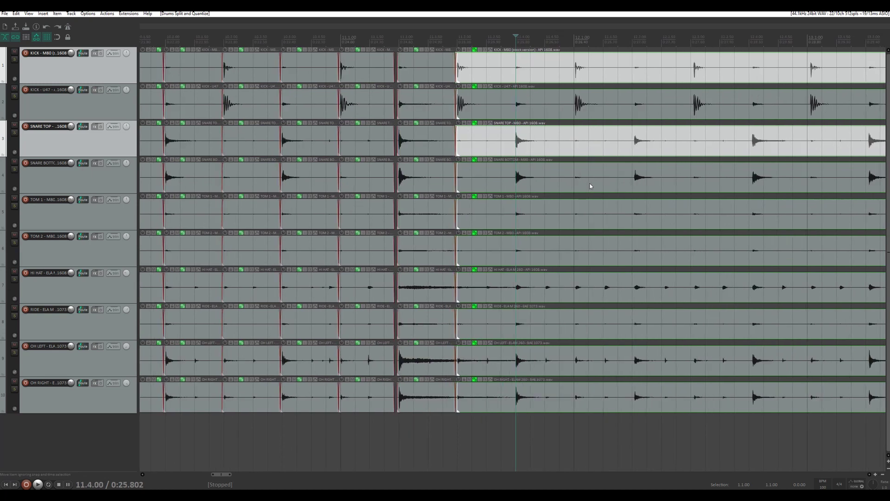
pyautogui.press('Tab')
pyautogui.press('Tab')
pyautogui.press('Tab')
pyautogui.press('Tab')
pyautogui.press('Tab')
pyautogui.press('Tab')
pyautogui.press('Tab')
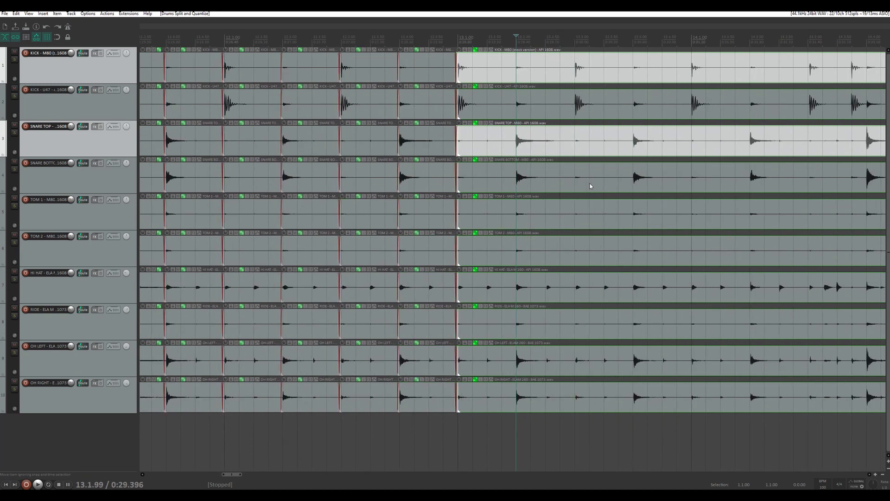
pyautogui.press('Tab')
pyautogui.press('Tab')
pyautogui.press('Tab')
pyautogui.press('Tab')
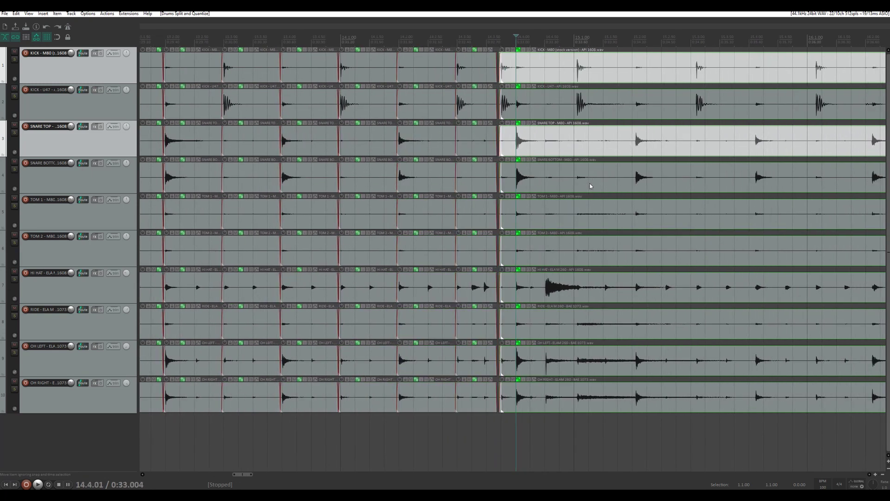
pyautogui.press('Tab')
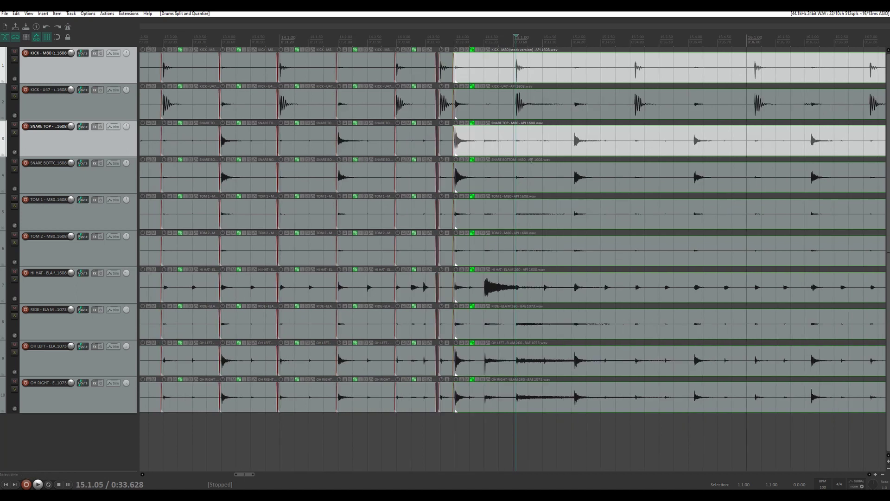
pyautogui.press('Tab')
pyautogui.press('Tab')
pyautogui.press('Tab')
pyautogui.press('Tab')
pyautogui.press('Tab')
pyautogui.press('Tab')
pyautogui.press('Tab')
pyautogui.press('Tab')
pyautogui.press('Tab')
pyautogui.press('Tab')
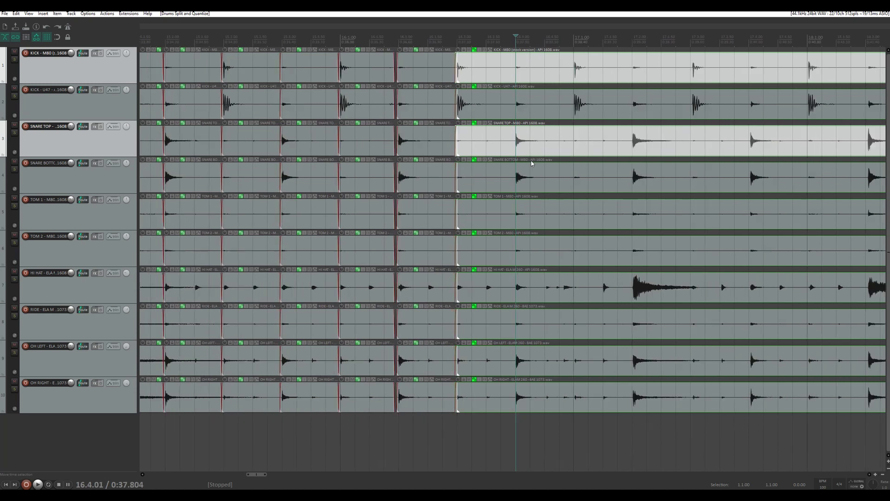
pyautogui.press('Tab')
pyautogui.press('Tab')
pyautogui.press('Tab')
pyautogui.press('Tab')
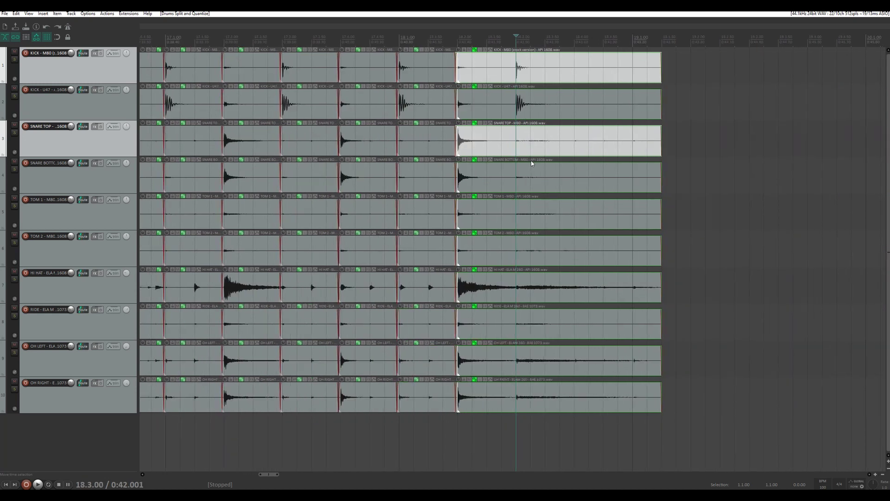
pyautogui.press('Tab')
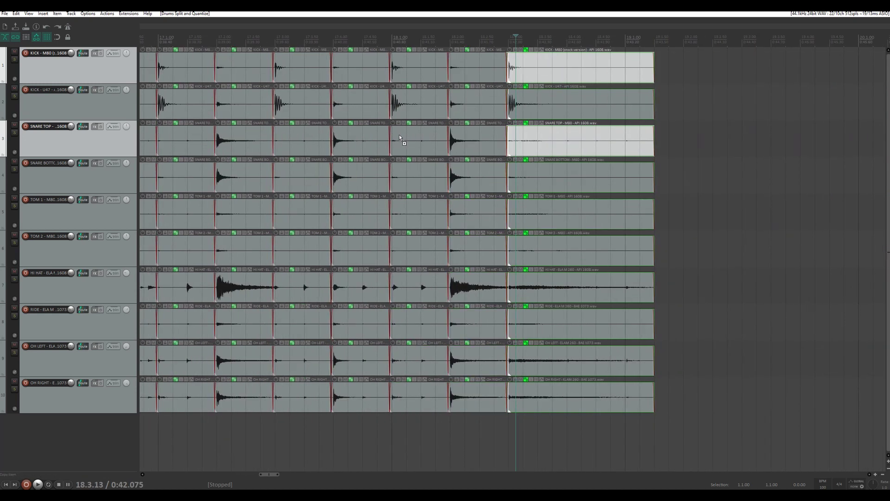
# Enable the metronome and play back the quantized drums from shortly before bar 11 to check their timing.
pyautogui.press('pagedown')
pyautogui.scroll(-10, 400, 134)
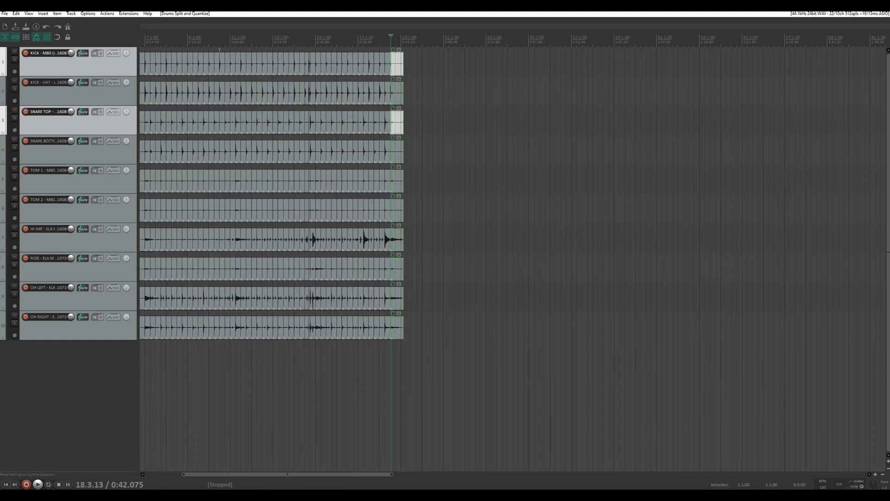
pyautogui.moveTo(185, 26); pyautogui.dragTo(417, 38)
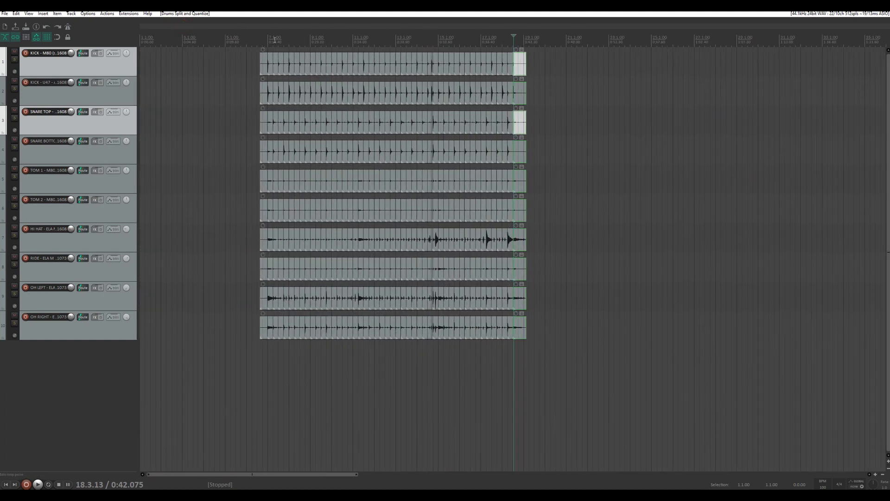
pyautogui.click(347, 38)
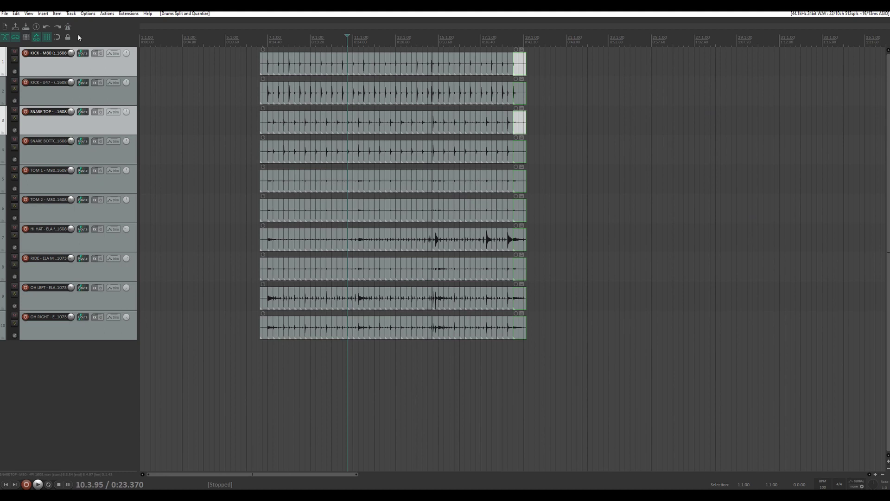
pyautogui.click(67, 26)
pyautogui.press('space')
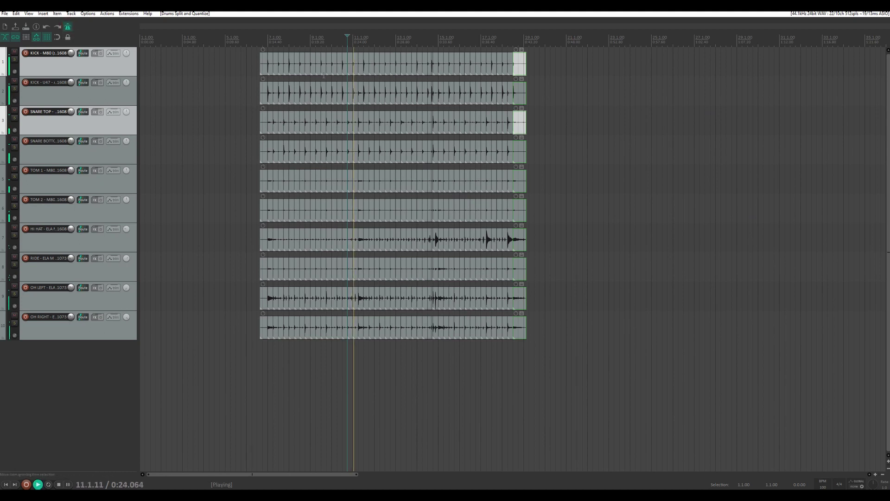
pyautogui.scroll(6, 350, 33)
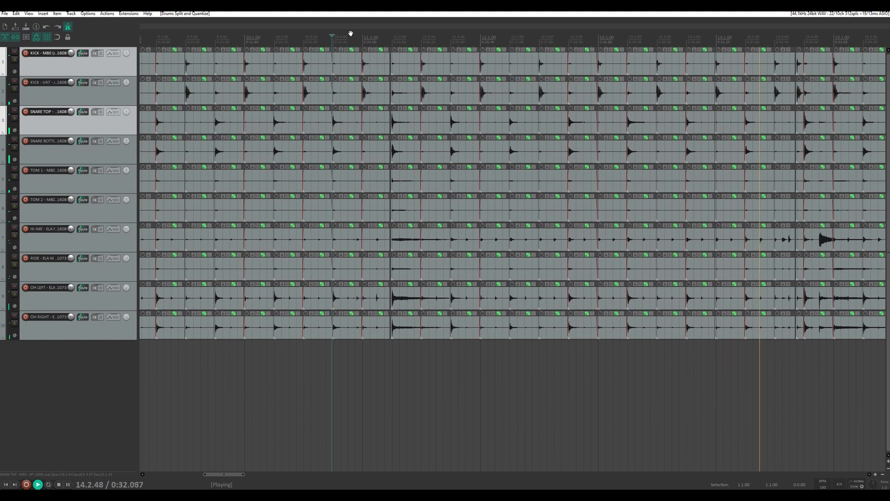
pyautogui.press('space')
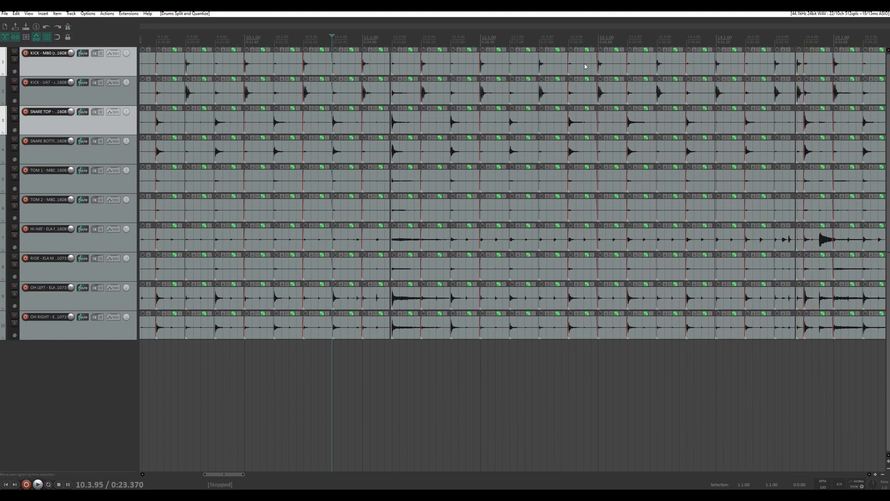
# Inspect the gap before the extra kick hit near the end of bar 14, and select all the split items on every drum track.
pyautogui.scroll(8, 799, 77)
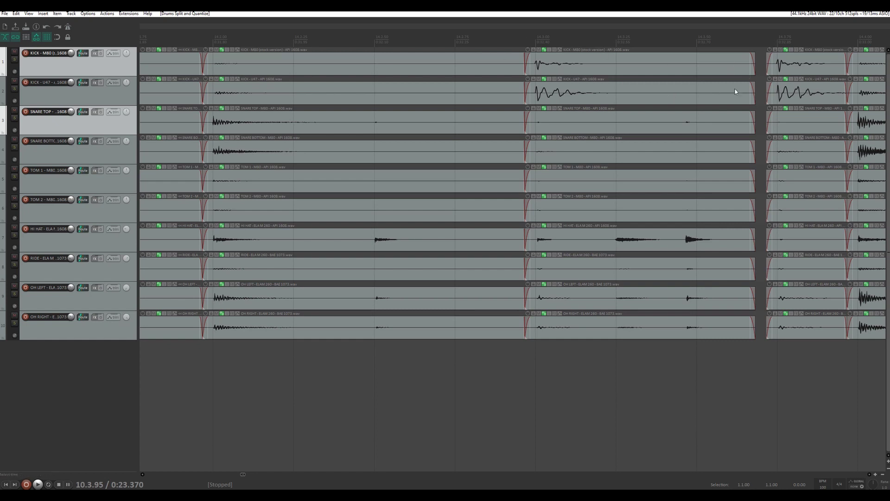
pyautogui.scroll(-10, 677, 163)
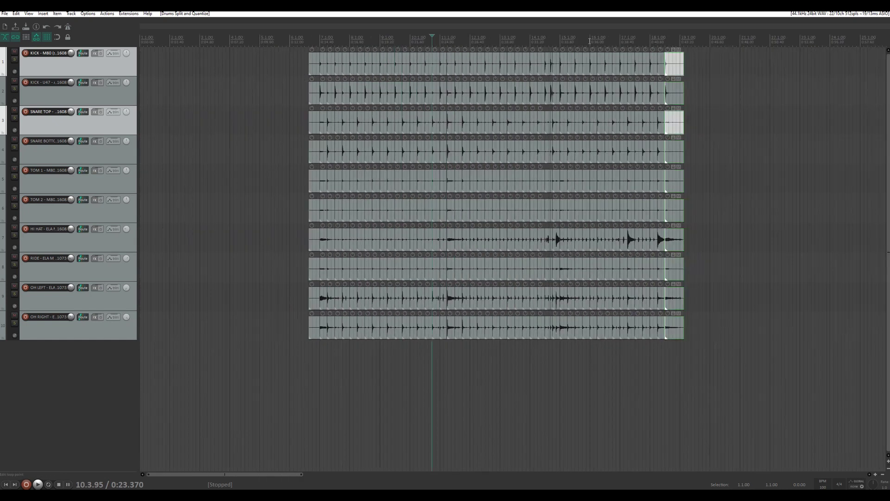
pyautogui.moveTo(777, 340); pyautogui.dragTo(241, 61)
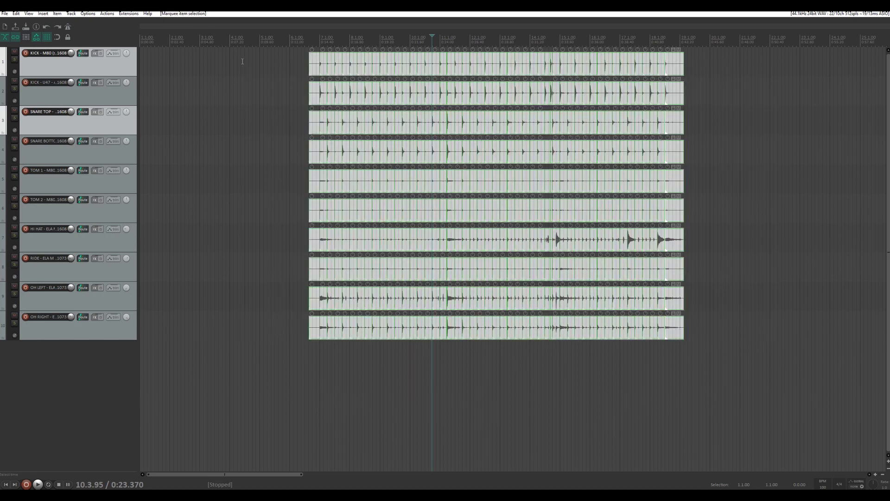
# Filter the action list for "fill gaps", run "SWS/AW: Fill gaps between selected items (advanced)", close the list, and move the settings dialog off the items.
pyautogui.click(107, 14)
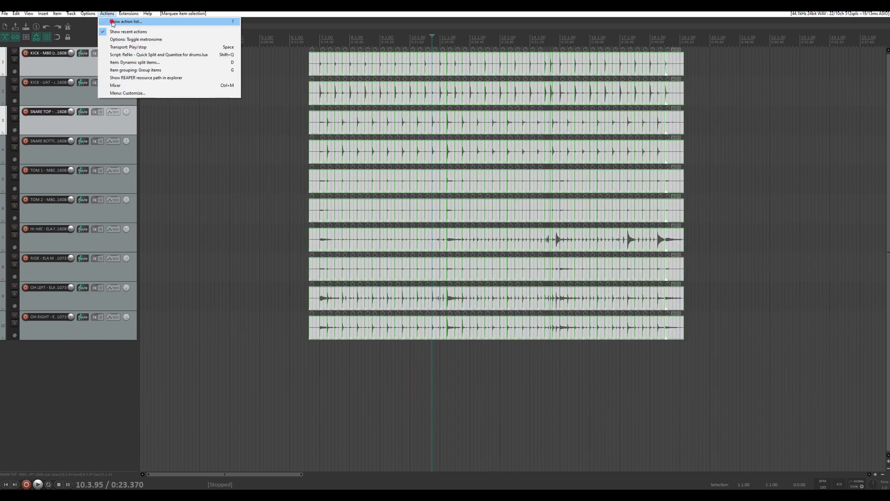
pyautogui.click(113, 23)
pyautogui.write('fi')
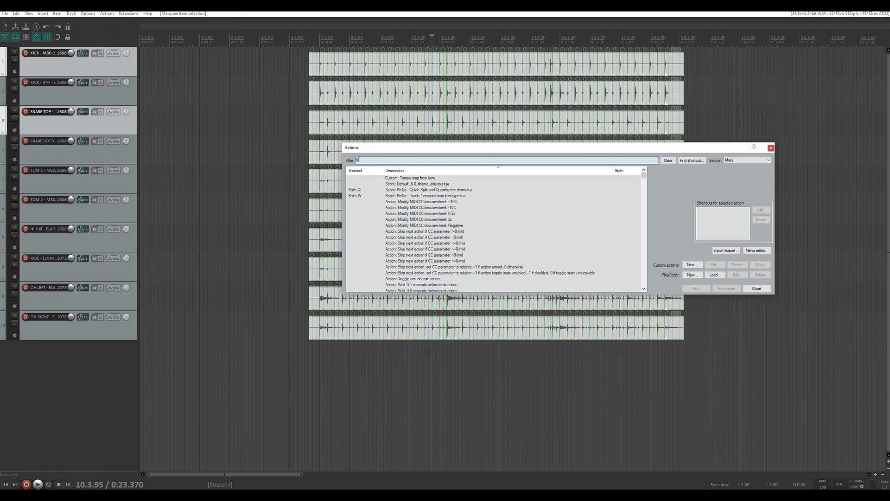
pyautogui.write('ll figaps')
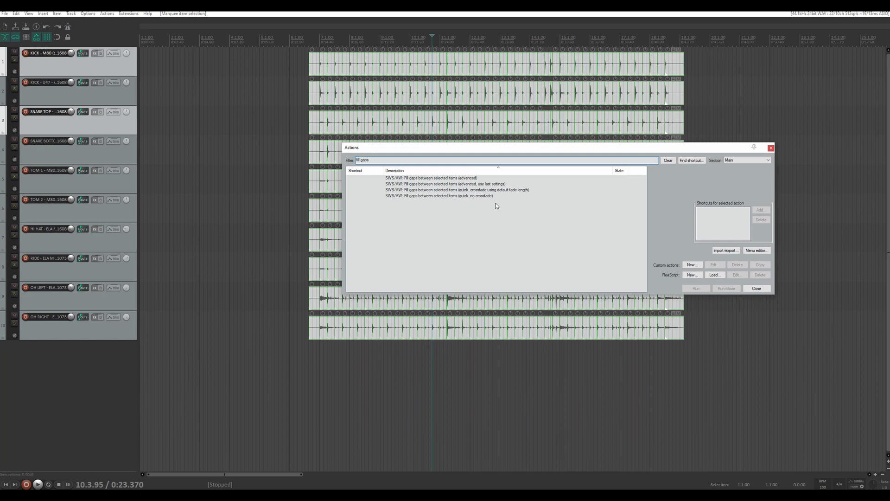
pyautogui.click(421, 180)
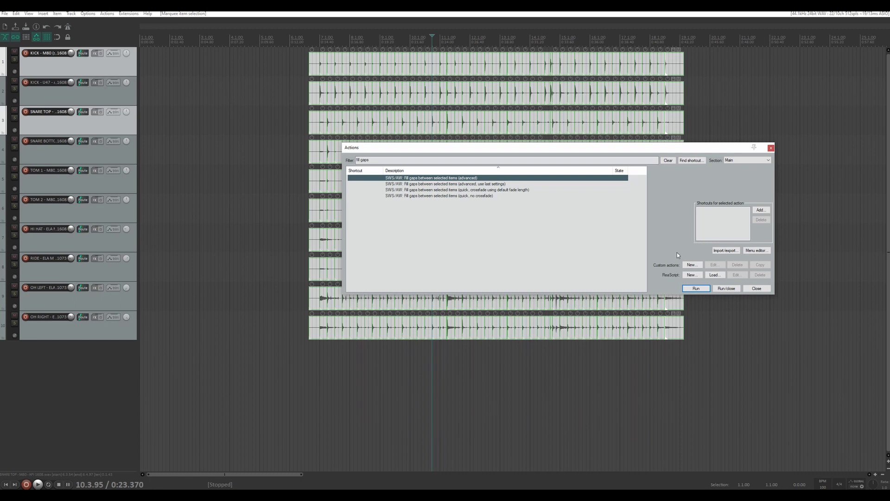
pyautogui.click(699, 289)
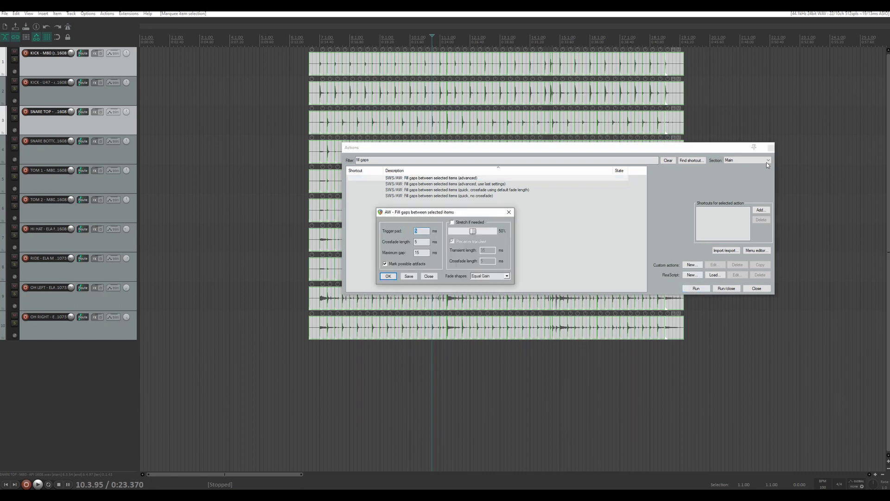
pyautogui.click(771, 149)
pyautogui.moveTo(452, 212); pyautogui.dragTo(227, 85)
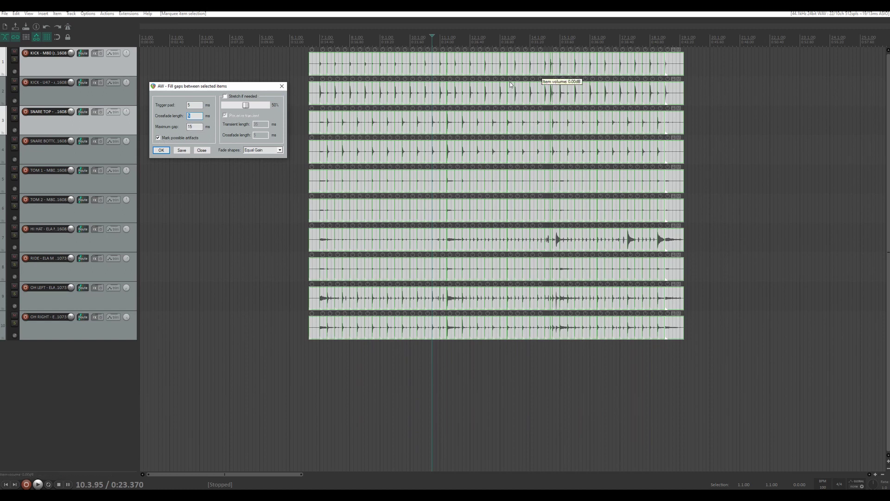
# Fill the gaps with 5 ms trigger pad, 5 ms crossfades and 15 ms maximum gap, close the settings, and inspect the first artifact marker.
pyautogui.click(162, 152)
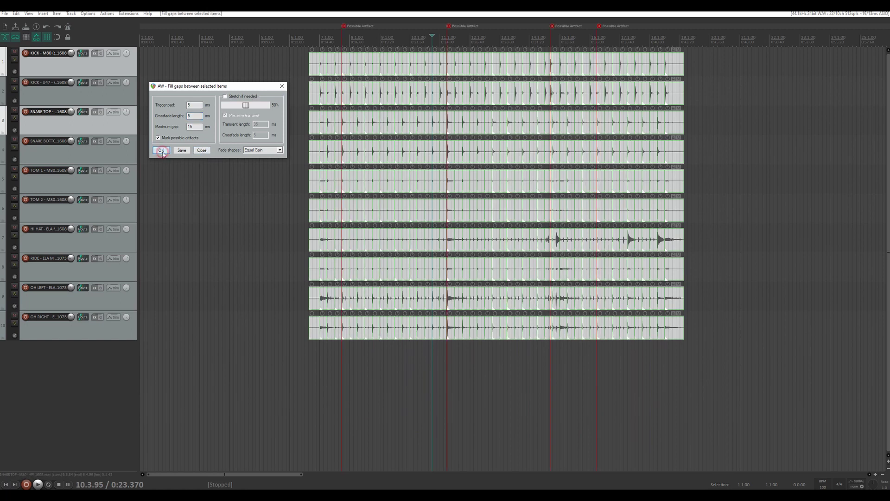
pyautogui.click(282, 86)
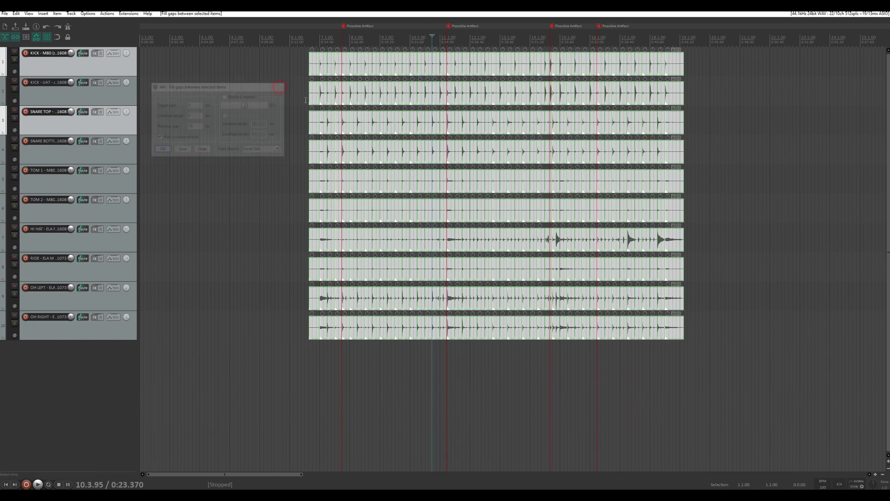
pyautogui.scroll(8, 345, 63)
pyautogui.scroll(4, 409, 35)
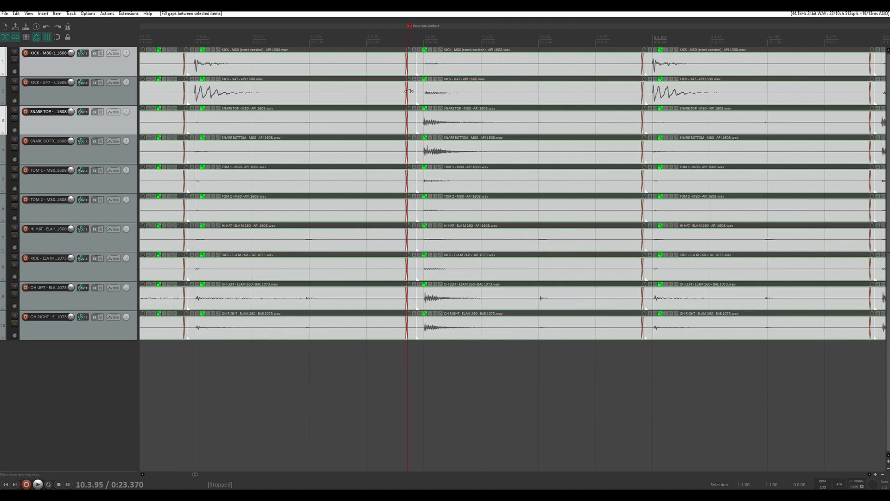
pyautogui.scroll(-10, 410, 35)
pyautogui.scroll(-4, 409, 32)
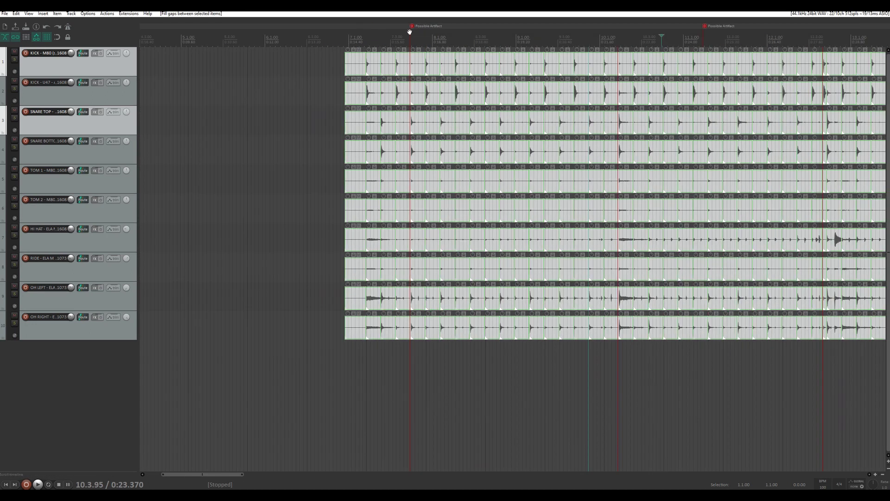
# Play back the gap-filled drums from shortly before bar 7, listening for artifacts at the marked spots, and stop playback.
pyautogui.scroll(-3, 760, 35)
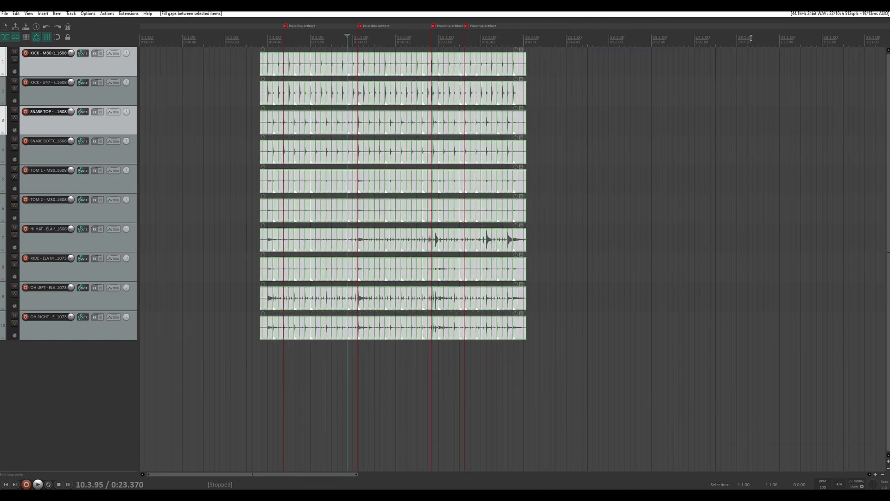
pyautogui.scroll(3, 283, 44)
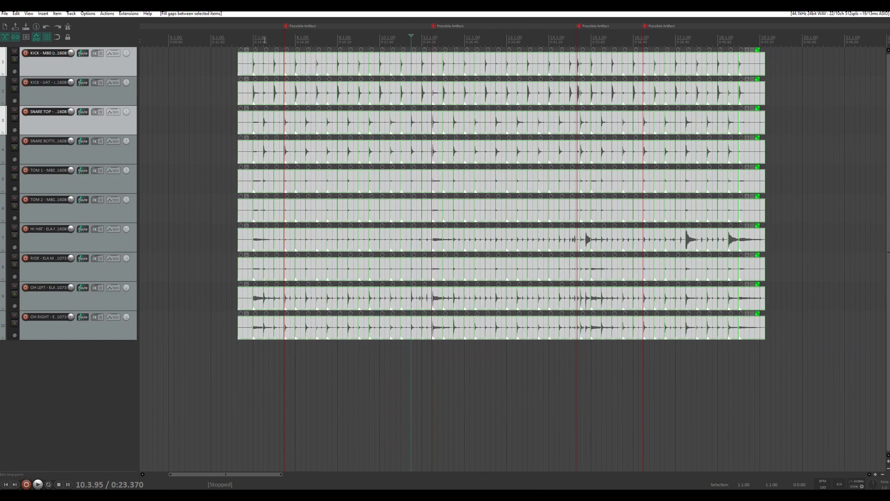
pyautogui.click(241, 41)
pyautogui.press('space')
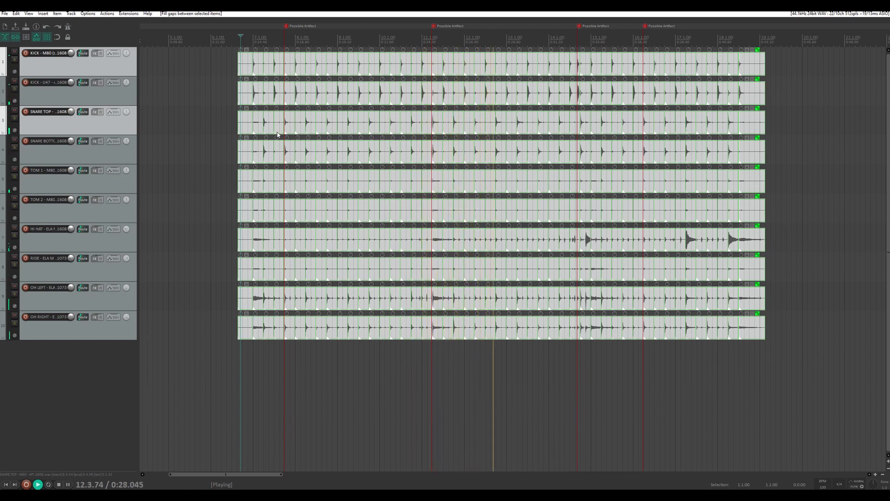
pyautogui.press('space')
# Delete the first "Possible Artifact" marker and place the edit cursor in bar 14, shortly before the marker at the extra kick hit.
pyautogui.keyDown('alt'); pyautogui.click(287, 27); pyautogui.keyUp('alt')
pyautogui.click(568, 72)
pyautogui.scroll(10, 574, 95)
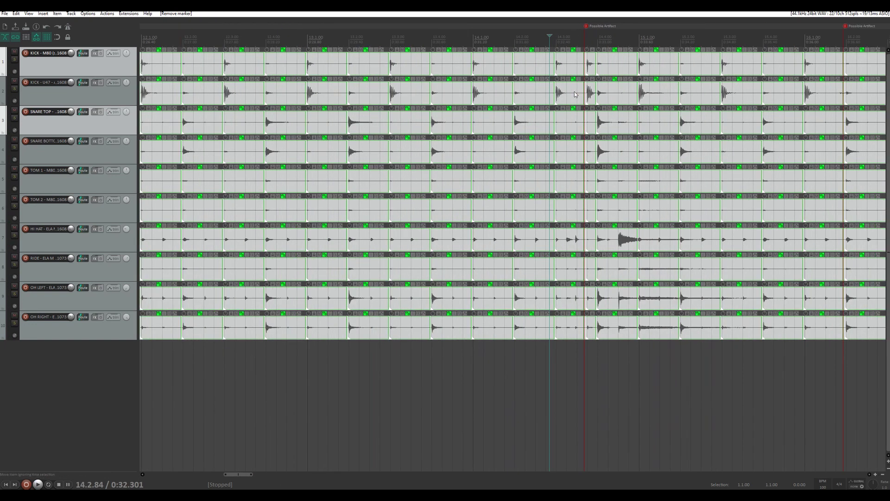
pyautogui.scroll(-10, 574, 95)
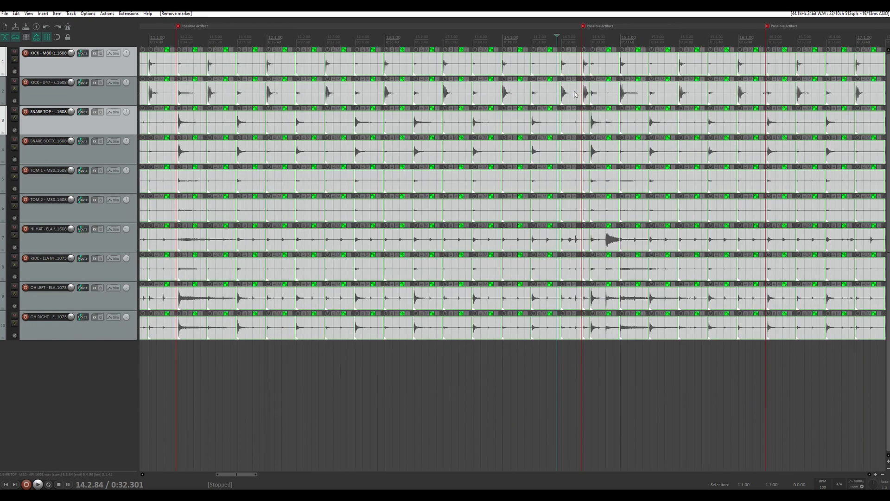